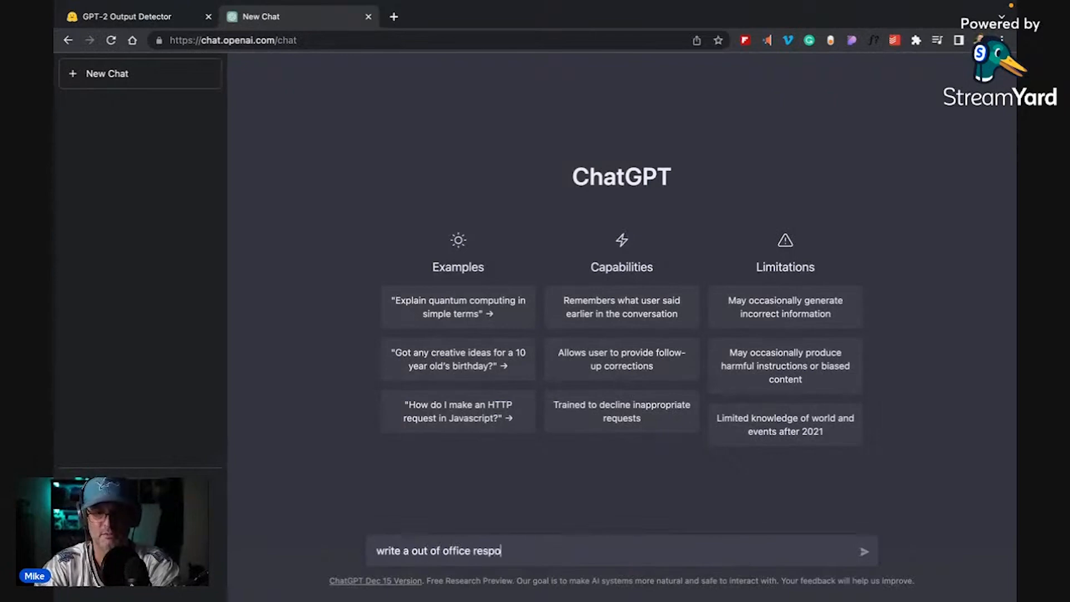
Step: Complete and submit the prompt "write a out of office response email"
type("l")
key("Return")
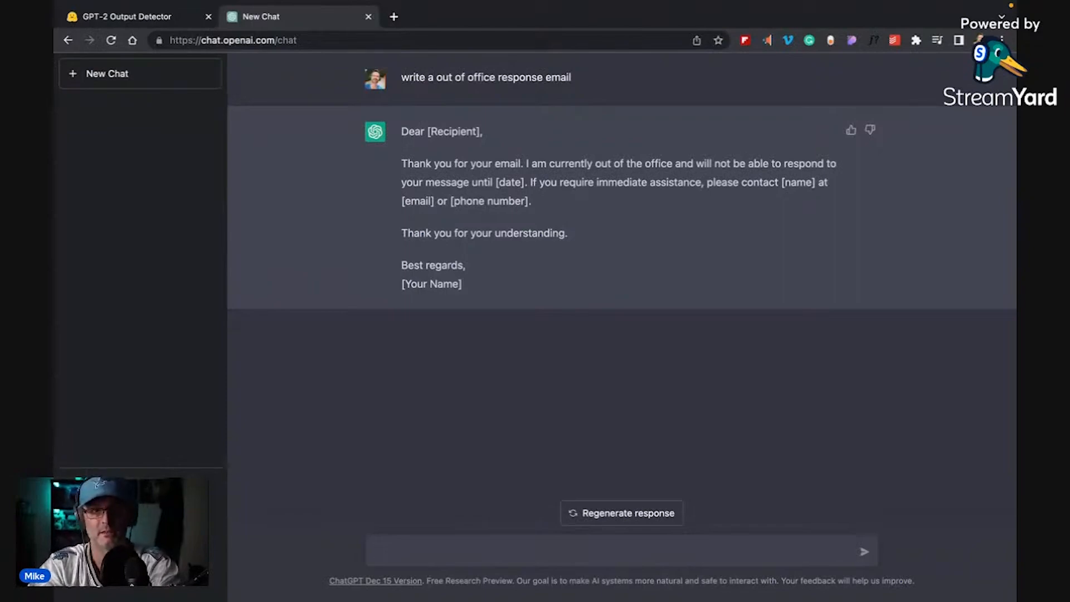
Step: Start a new chat and submit the prompt "write a business plan for a pizzeria"
left_click(131, 74)
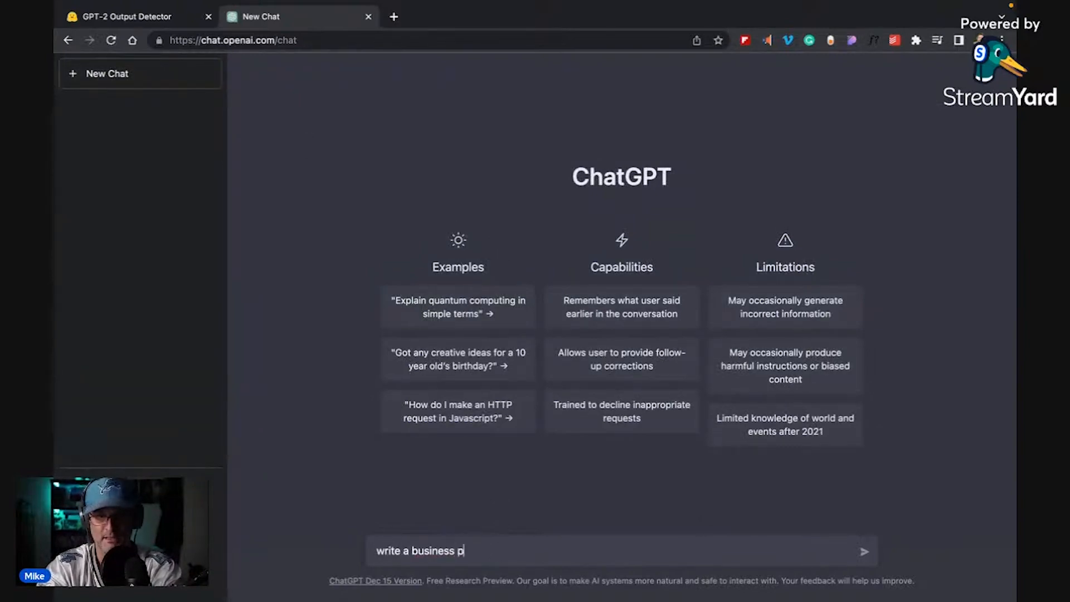
type("eria")
key("Return")
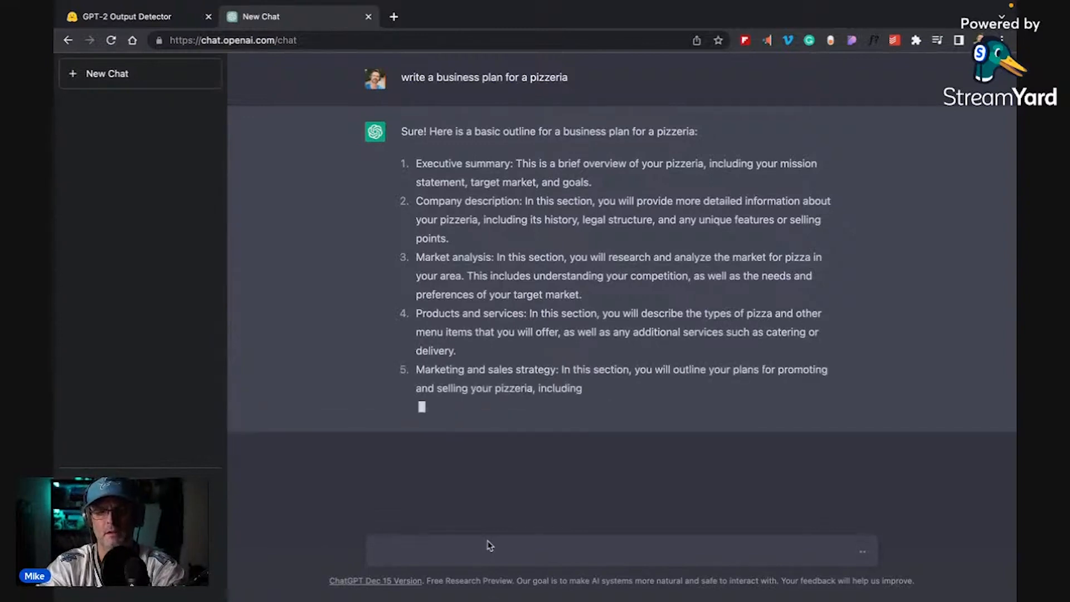
Step: Submit the prompt "write an executive summary for a pizzeria in detroit michigan that will specialize in pineapple pizza"
type("write an ex")
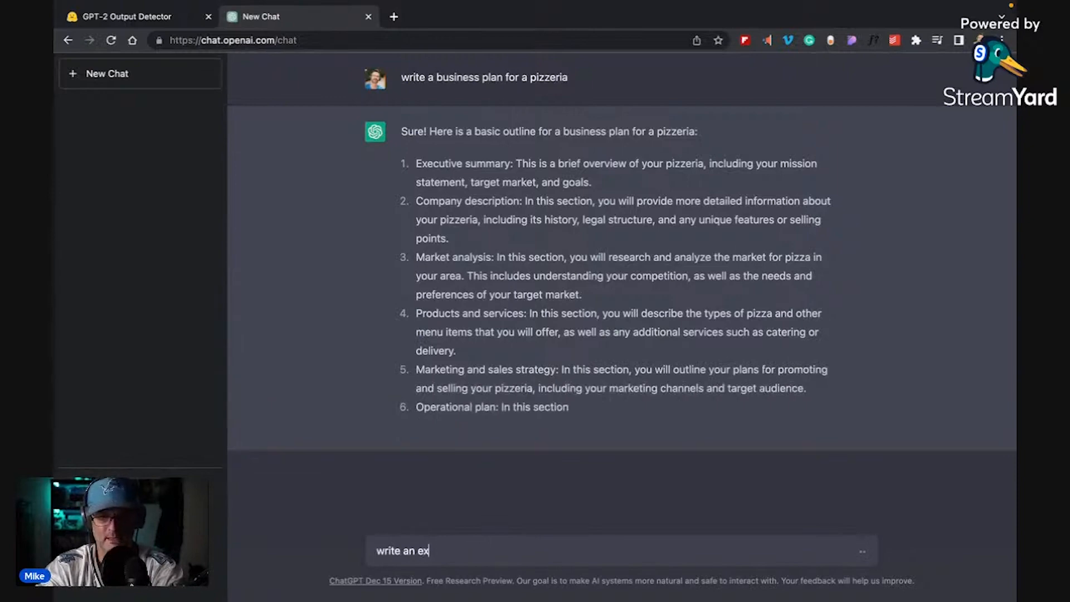
type("ecutive summary for ")
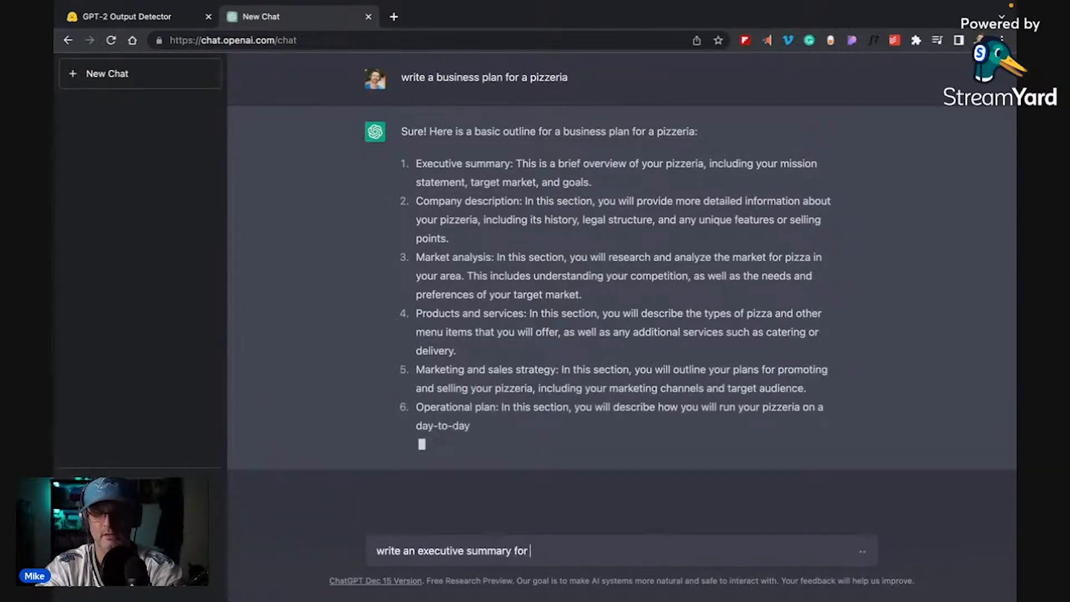
type("a pizzeria in det")
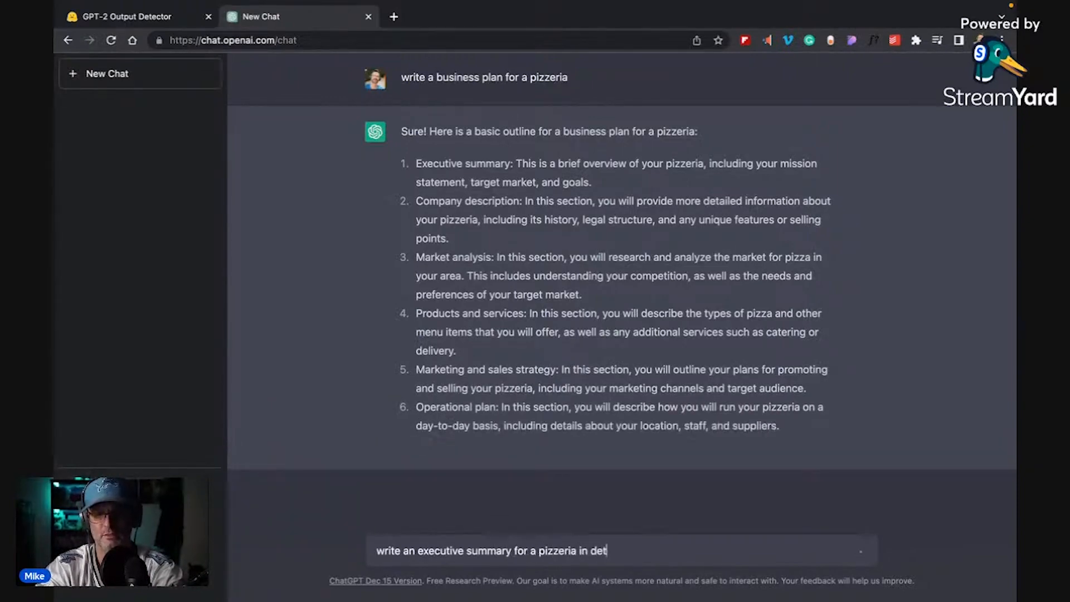
type("roit michigan that will specialize")
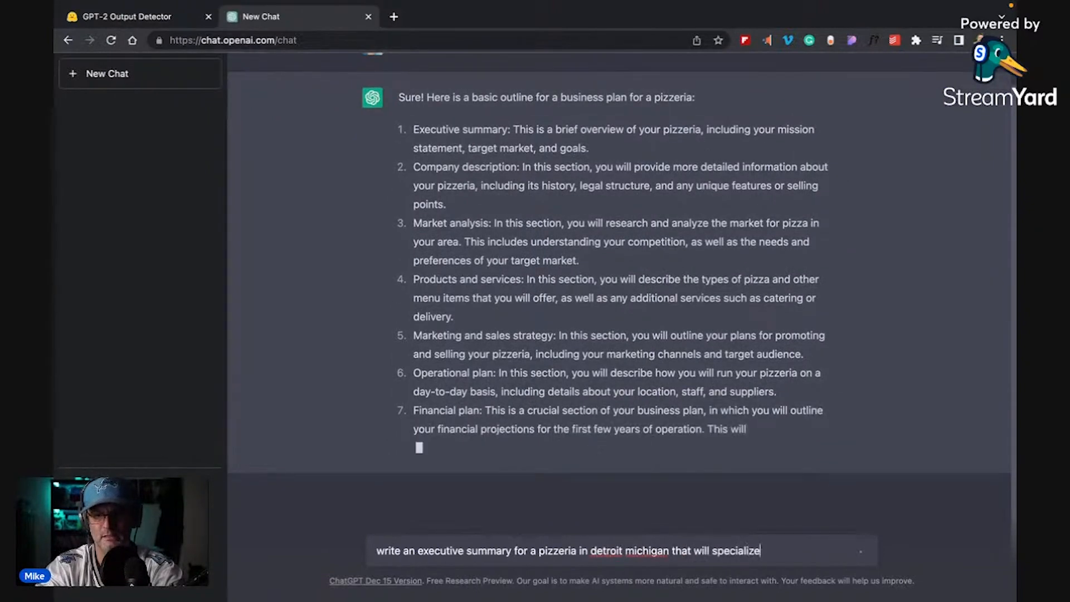
type(" in pina")
key("BackSpace")
type("eapple ")
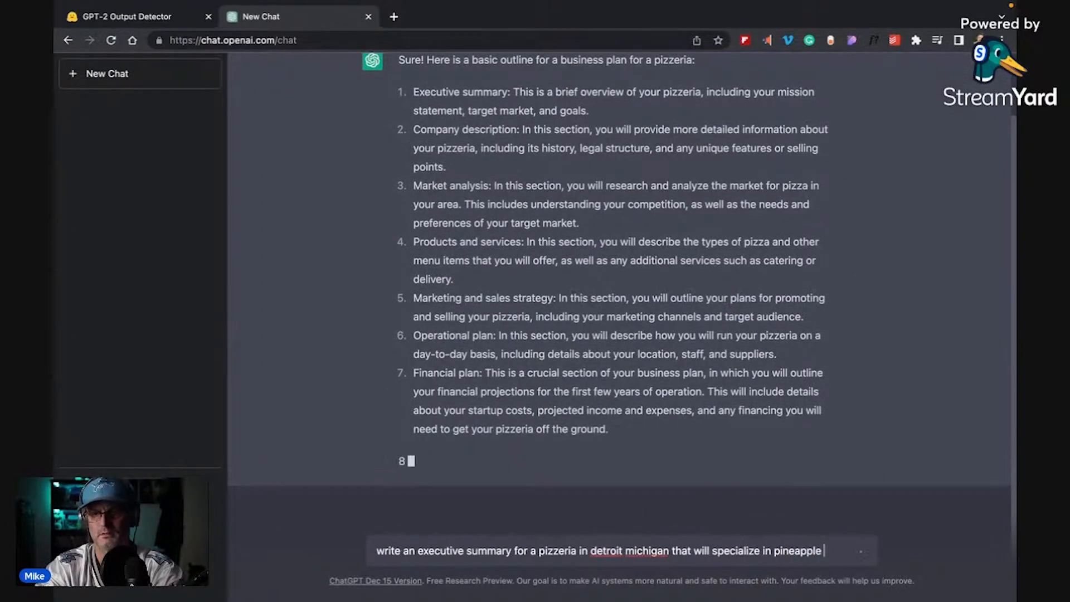
type("pizza")
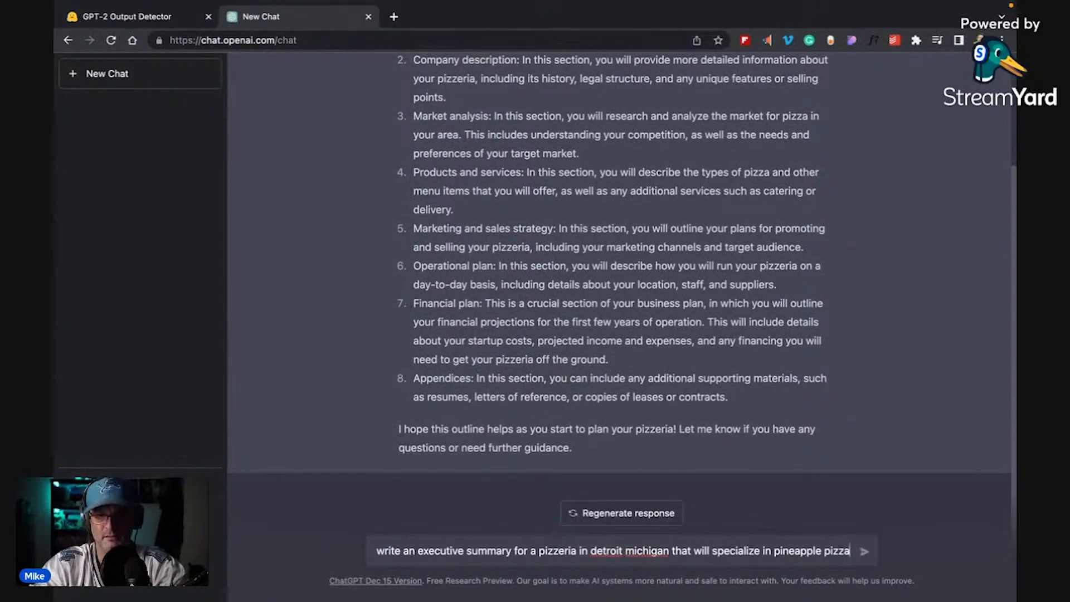
left_click(864, 551)
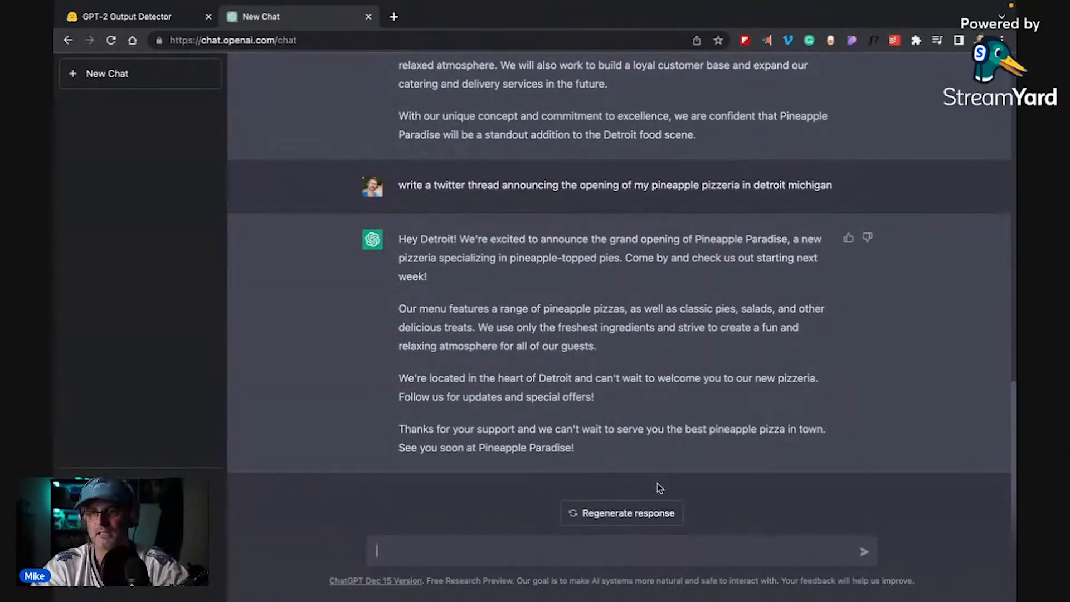
Step: Find Grammarly Editor among the computer's applications and launch it
key("F4")
type("ghr")
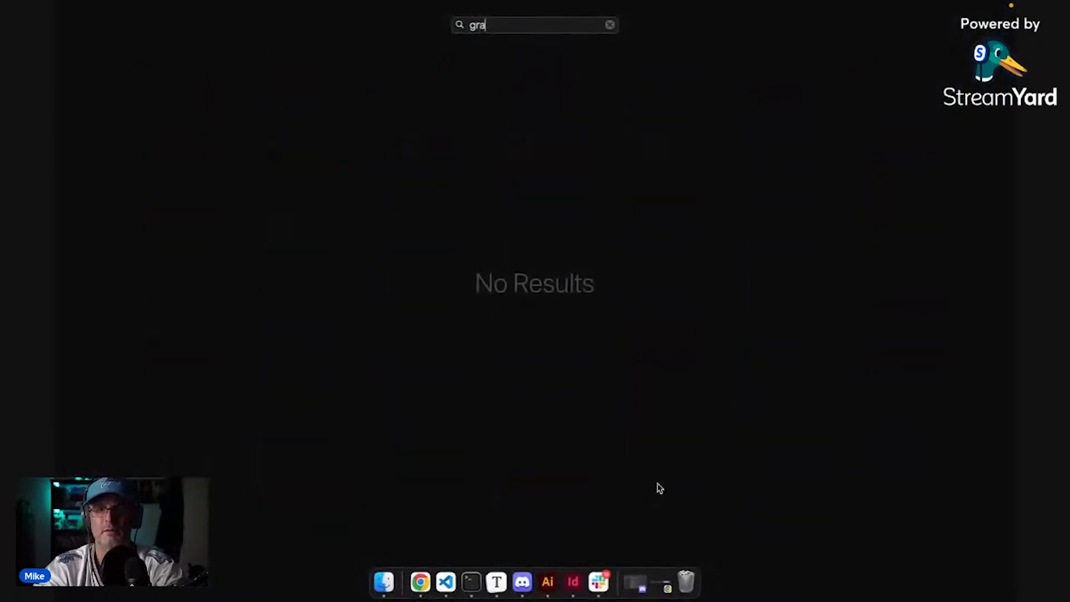
left_click(592, 68)
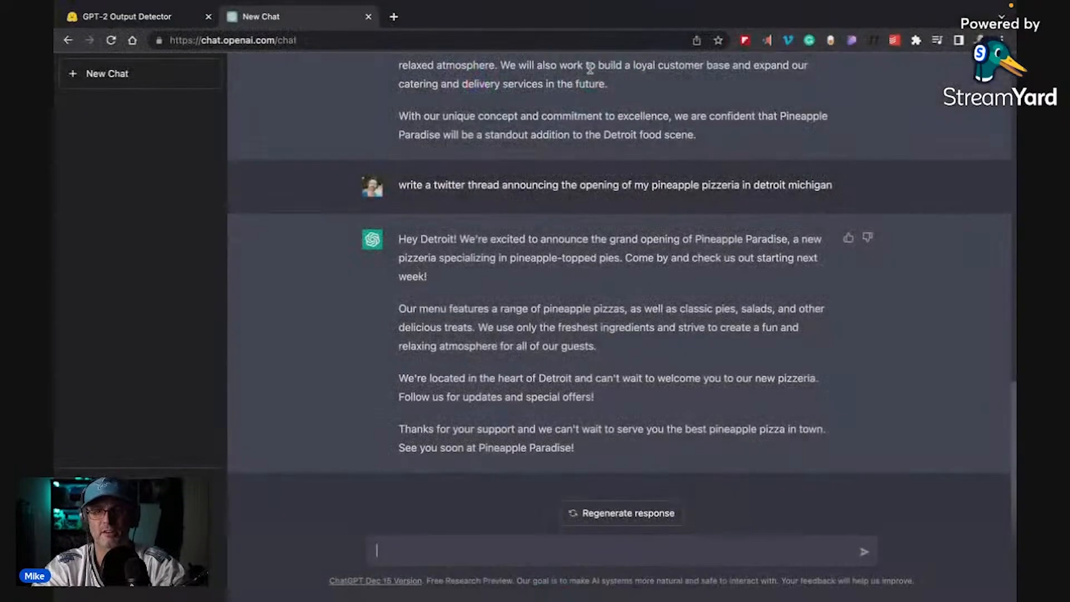
Step: Copy the generated Twitter thread into a new Grammarly Editor document and check it for plagiarism matches
left_click_drag(590, 465, 400, 244)
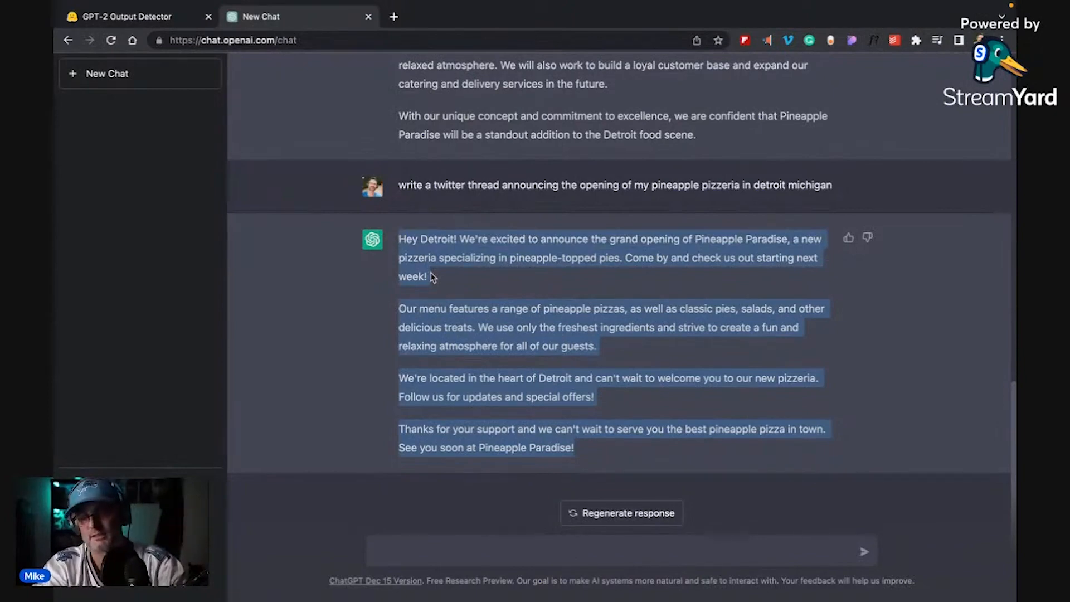
key("super+Tab")
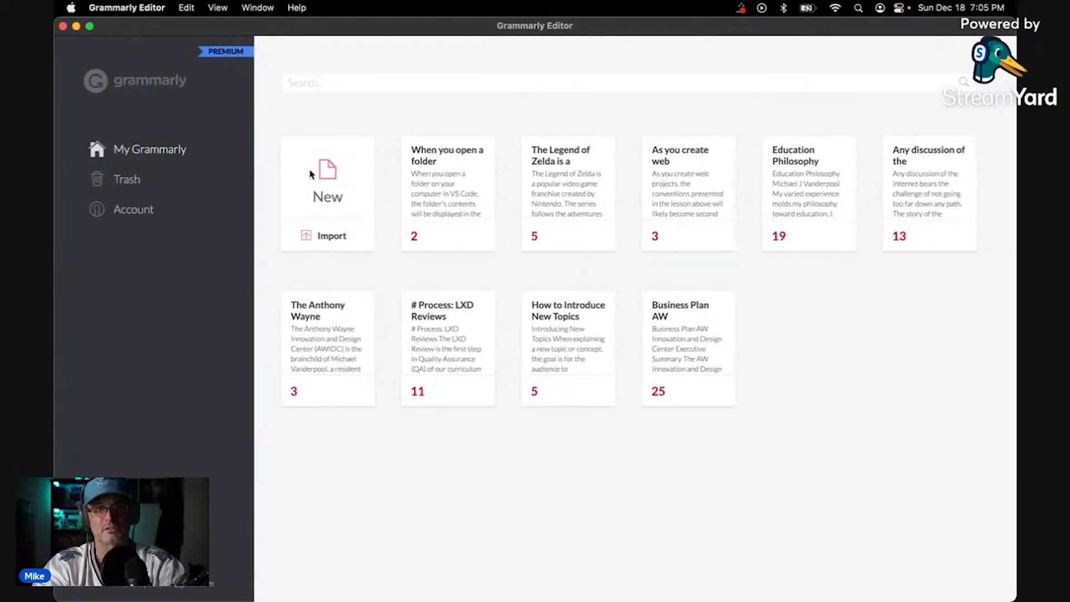
left_click(357, 183)
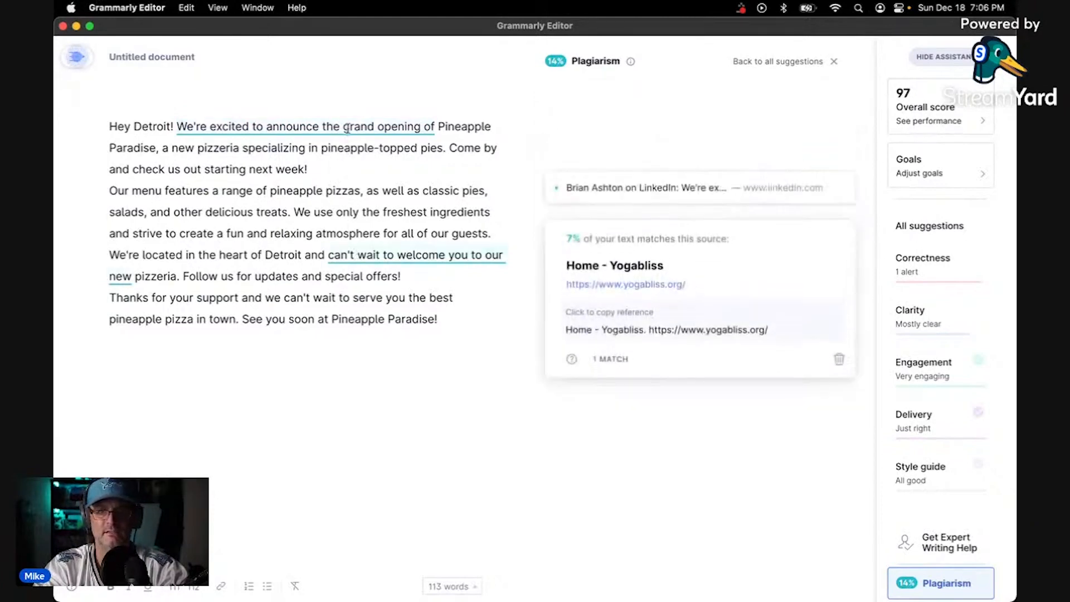
left_click(362, 254)
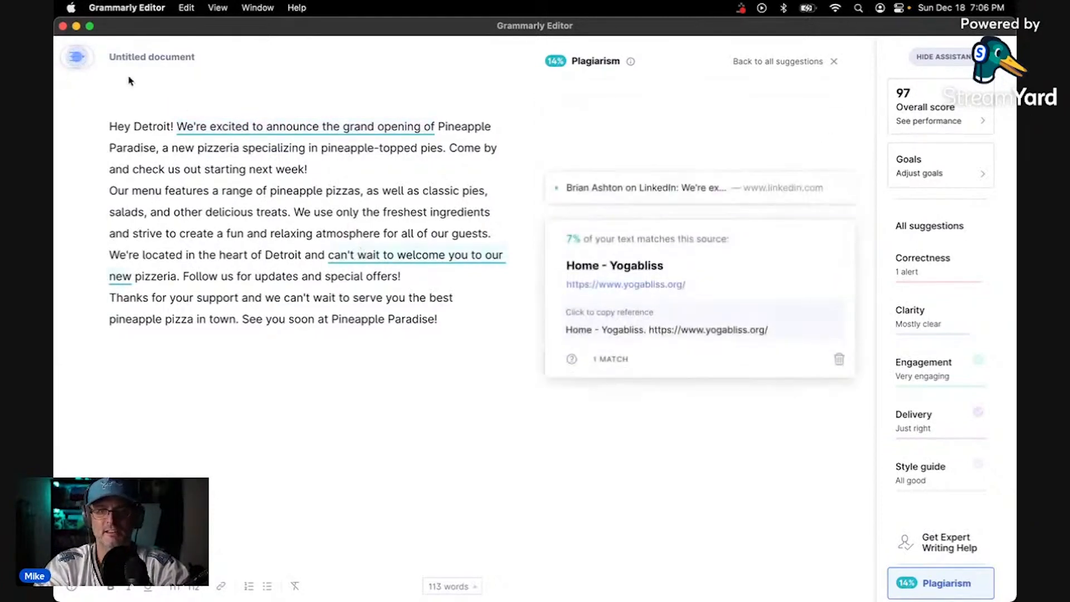
Step: Close Grammarly, switch to the GPT-2 Output Detector page in the browser, and view its linked GitHub repository before returning to the demo
left_click(62, 26)
left_click(150, 17)
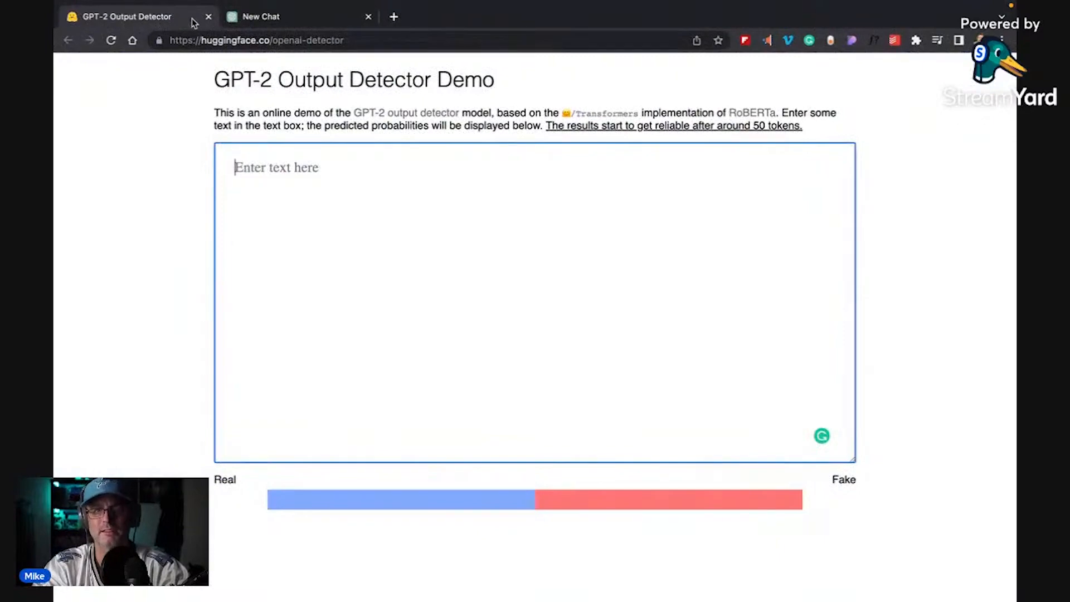
left_click(426, 114)
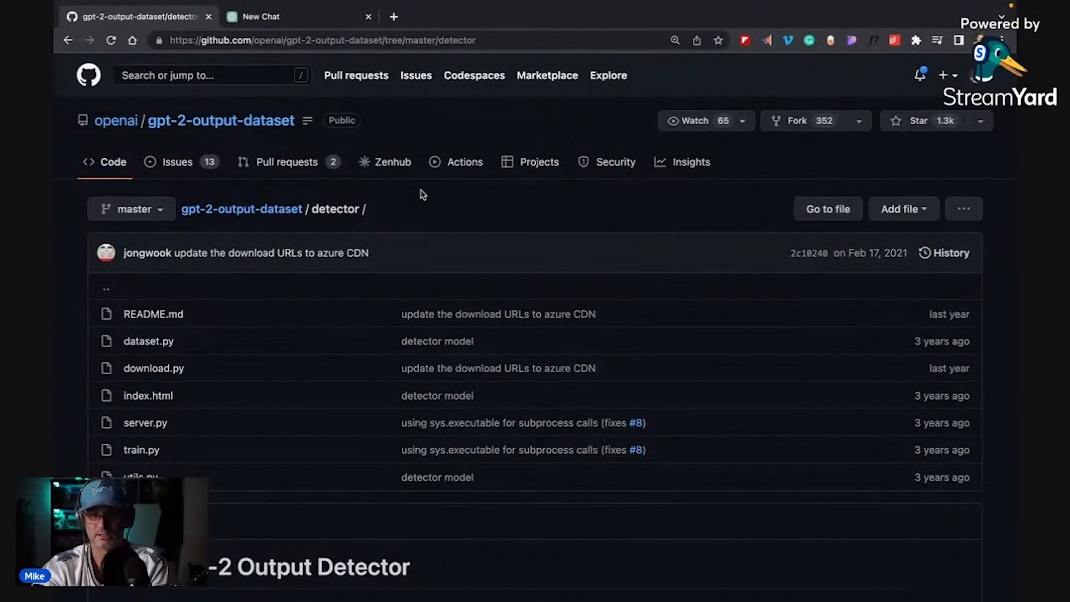
left_click(67, 40)
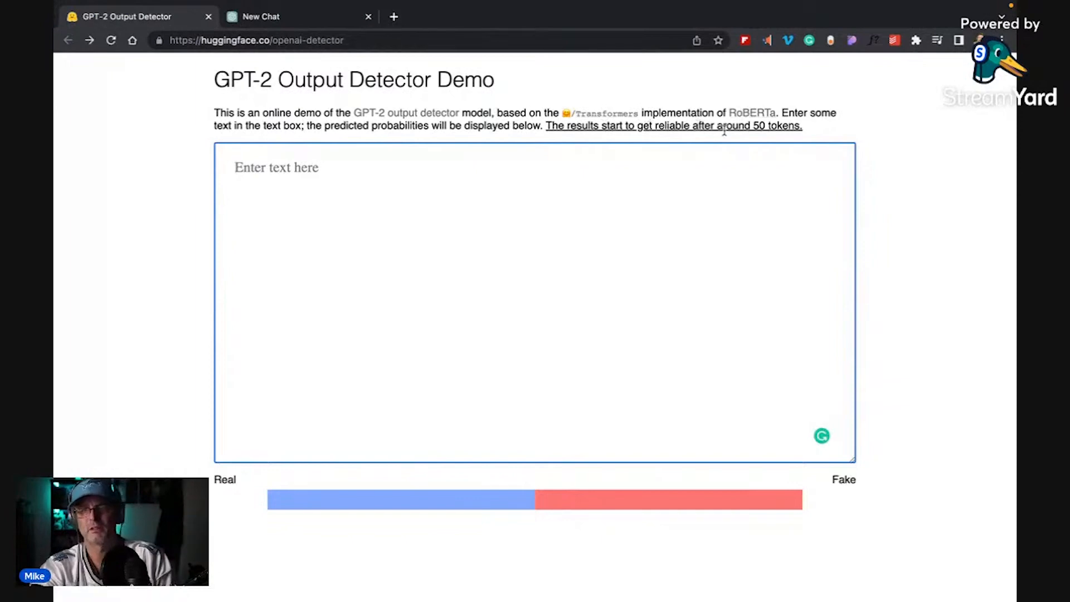
left_click(779, 123)
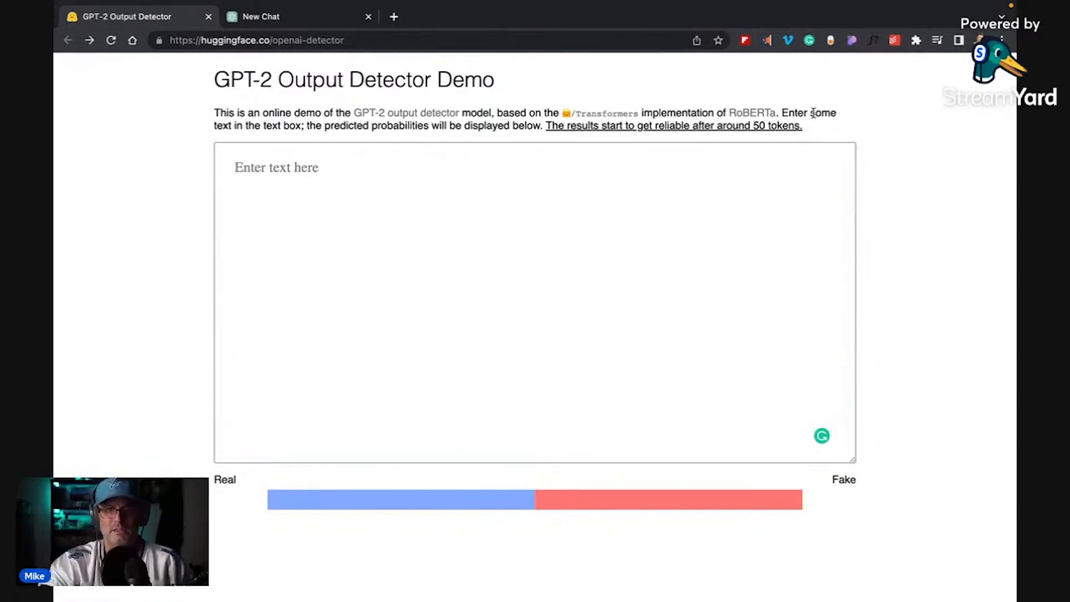
Step: Copy the pineapple pizzeria Twitter thread from ChatGPT and paste it into the GPT-2 Output Detector for a prediction
left_click(318, 19)
left_click_drag(605, 450, 396, 239)
key("super+c")
key("super+space")
key("Escape")
left_click(179, 18)
left_click(310, 178)
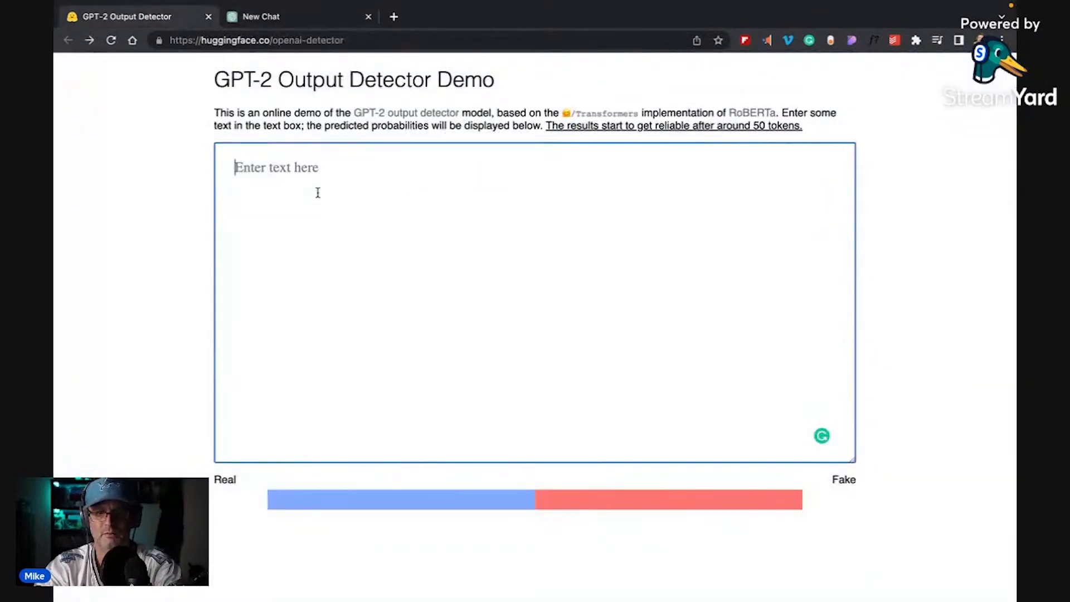
key("super+v")
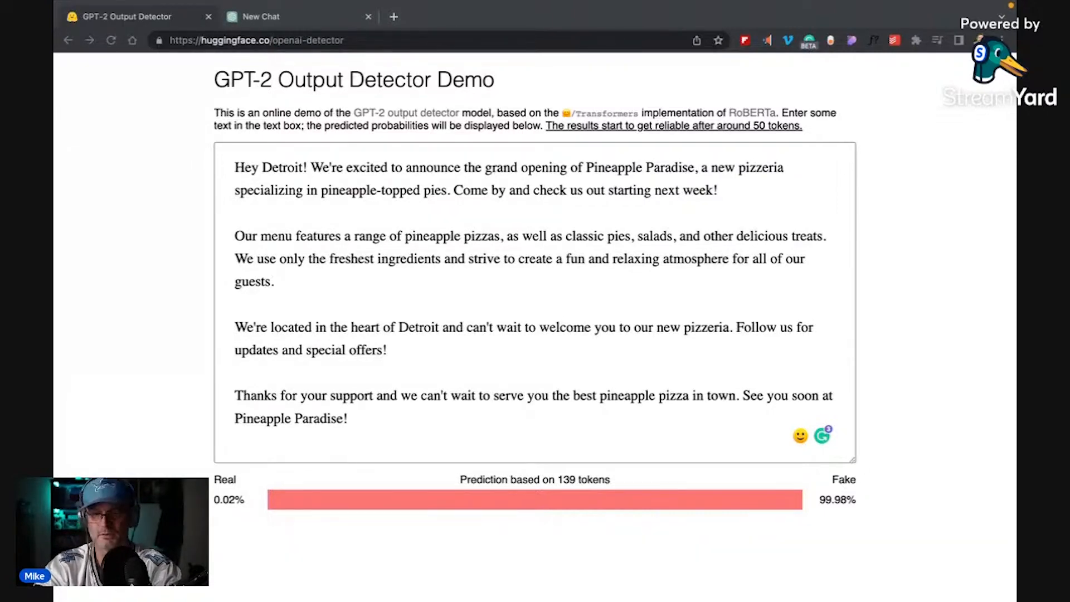
Step: Replace the word "create" with the pasted cover letter for the Assistant Professor position and review the detector's new prediction
double_click(532, 259)
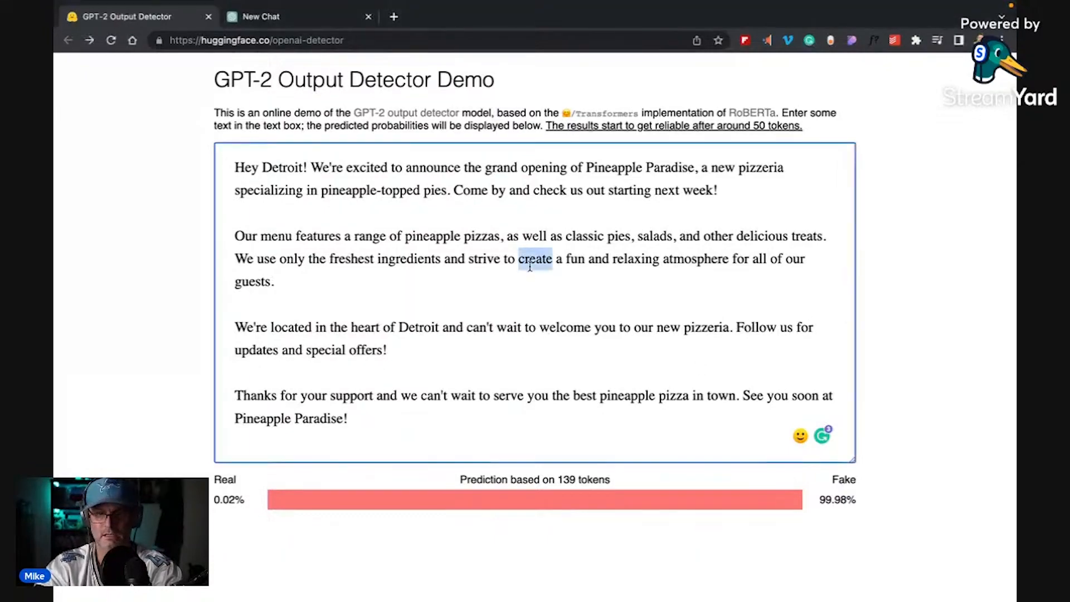
key("ctrl+v")
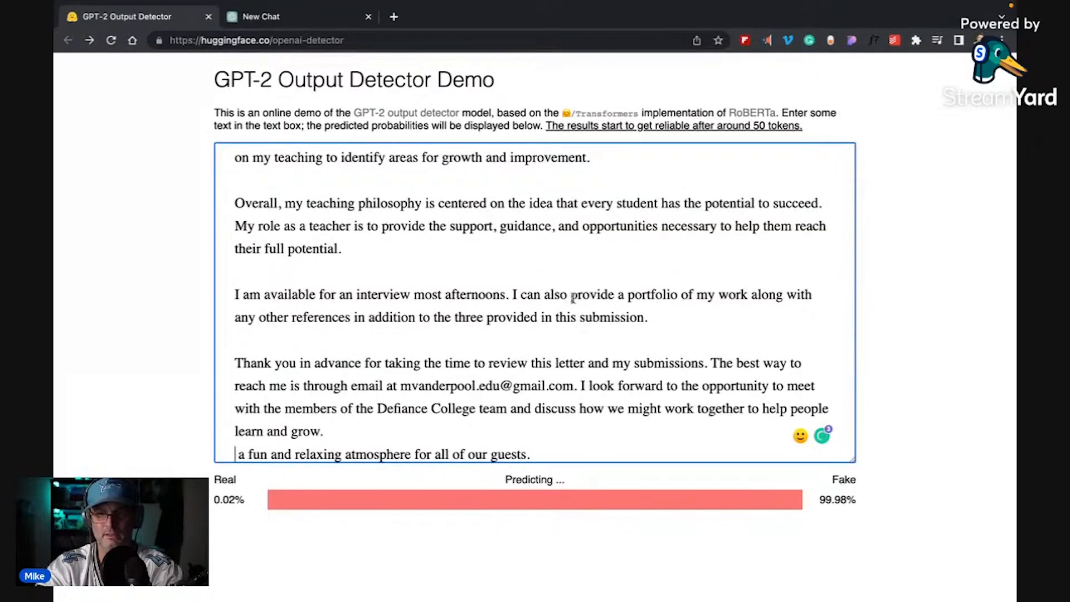
scroll(571, 295, "up", 15)
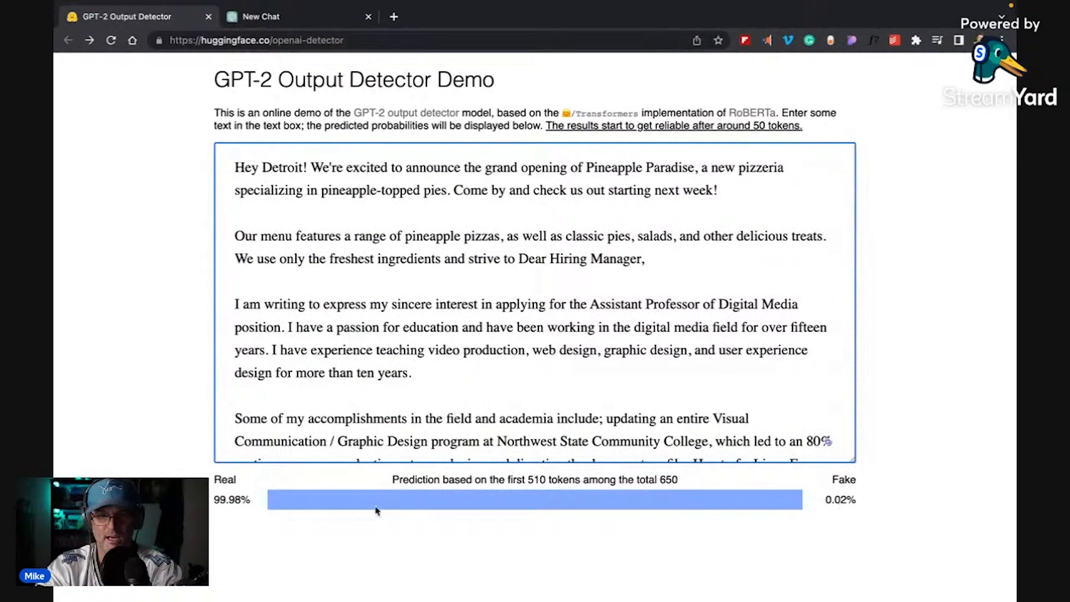
scroll(332, 326, "down", 10)
scroll(331, 325, "down", 10)
scroll(396, 320, "up", 15)
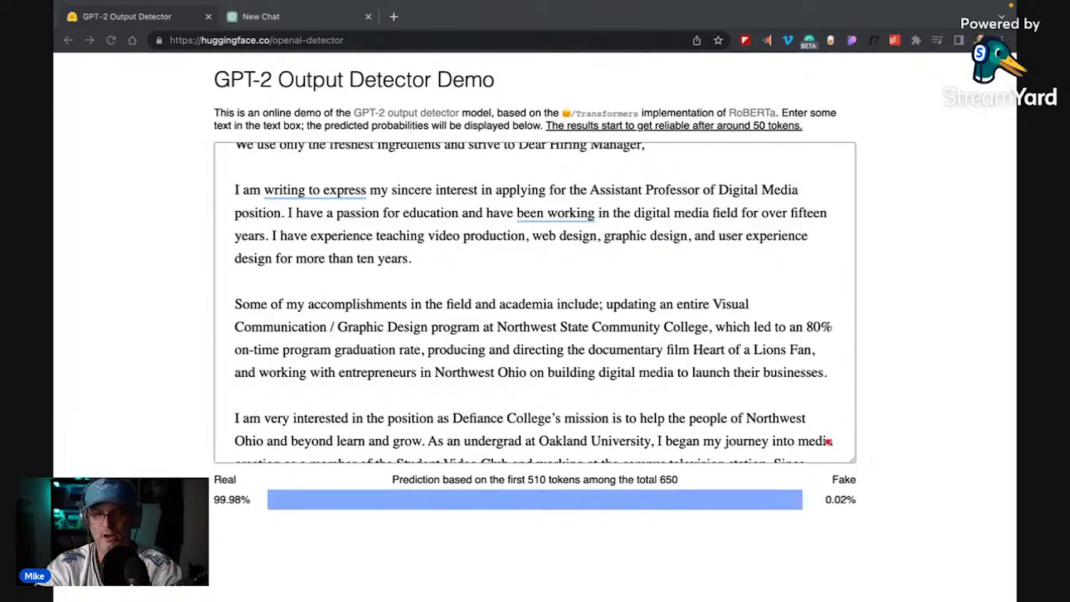
Step: Try to replace the detector's whole text with the Legend of Zelda article
left_click(571, 268)
left_click(563, 276)
key("super+a")
key("super+v")
left_click(557, 282)
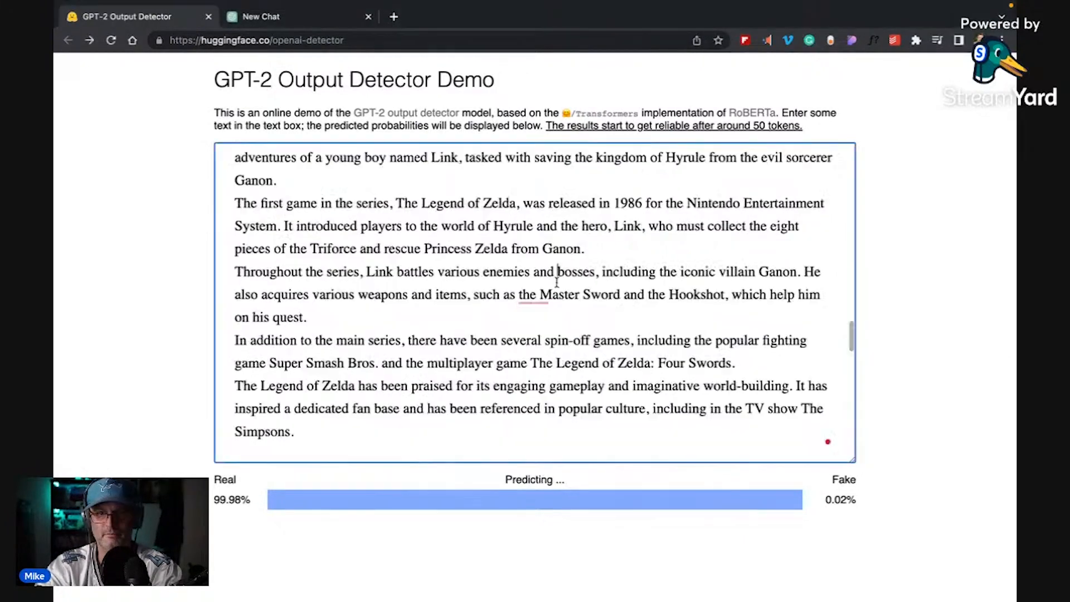
scroll(556, 284, "up", 15)
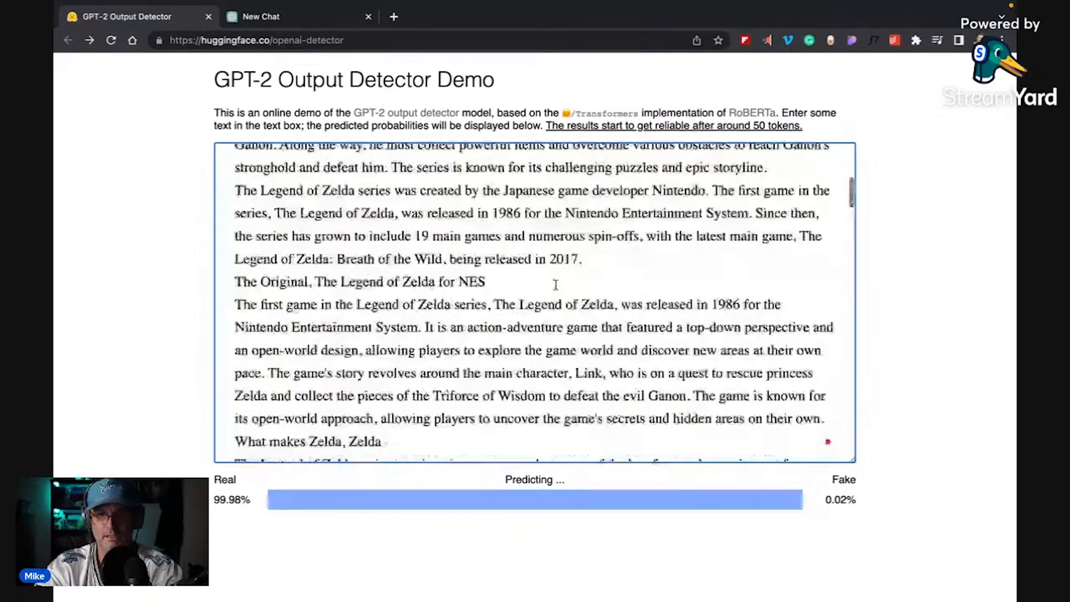
scroll(556, 285, "up", 3)
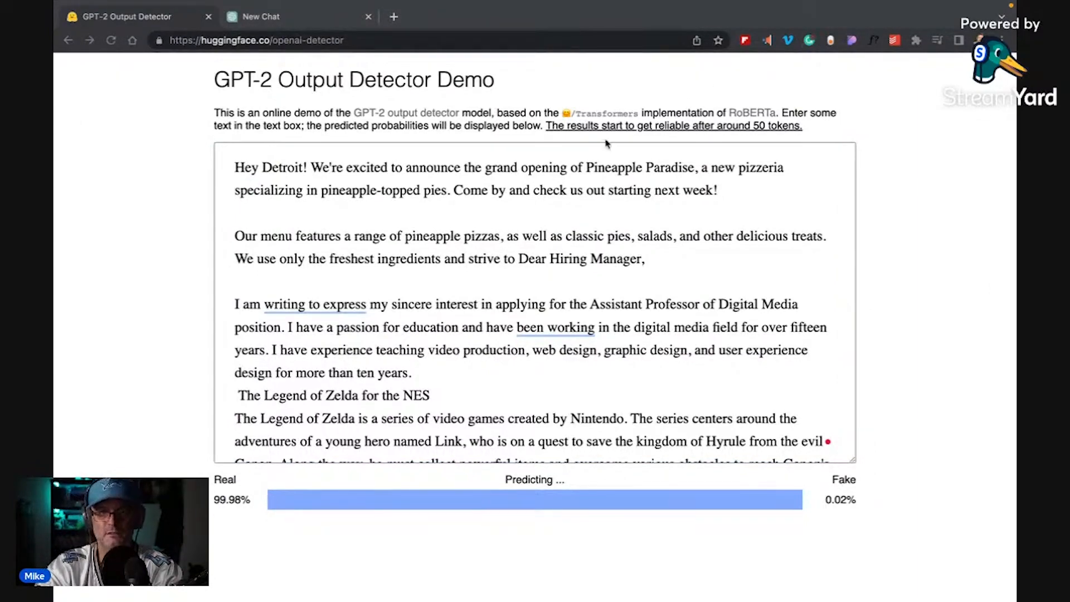
Step: Clear the mixed text from the detector and paste only the article "The Legend of Zelda for the NES"
left_click(524, 190)
triple_click(524, 190)
key("BackSpace")
key("ctrl+a")
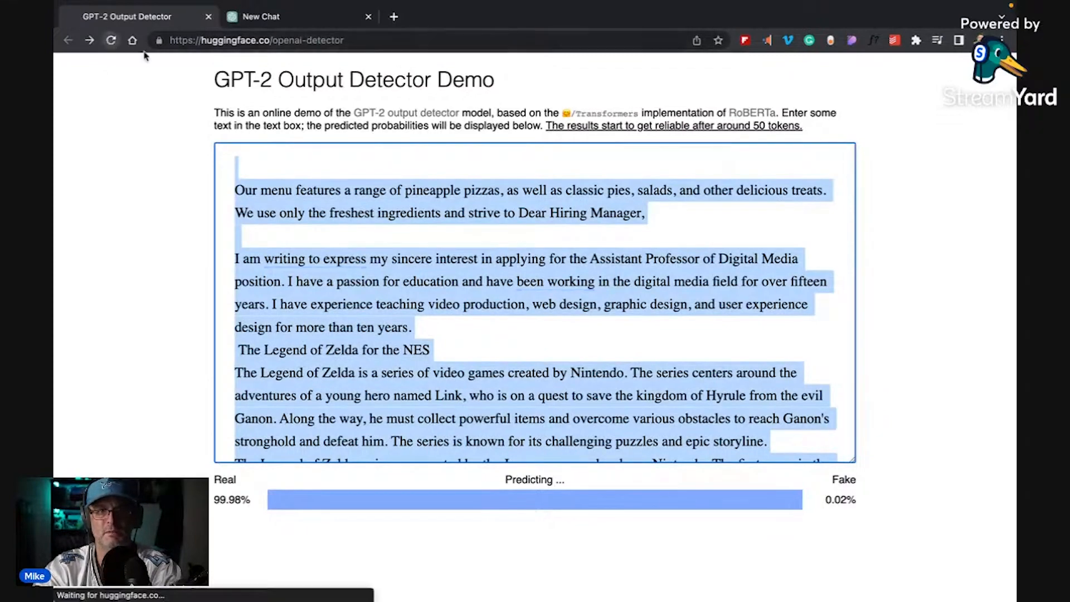
key("BackSpace")
key("ctrl+v")
scroll(471, 239, "up", 15)
scroll(511, 236, "up", 4)
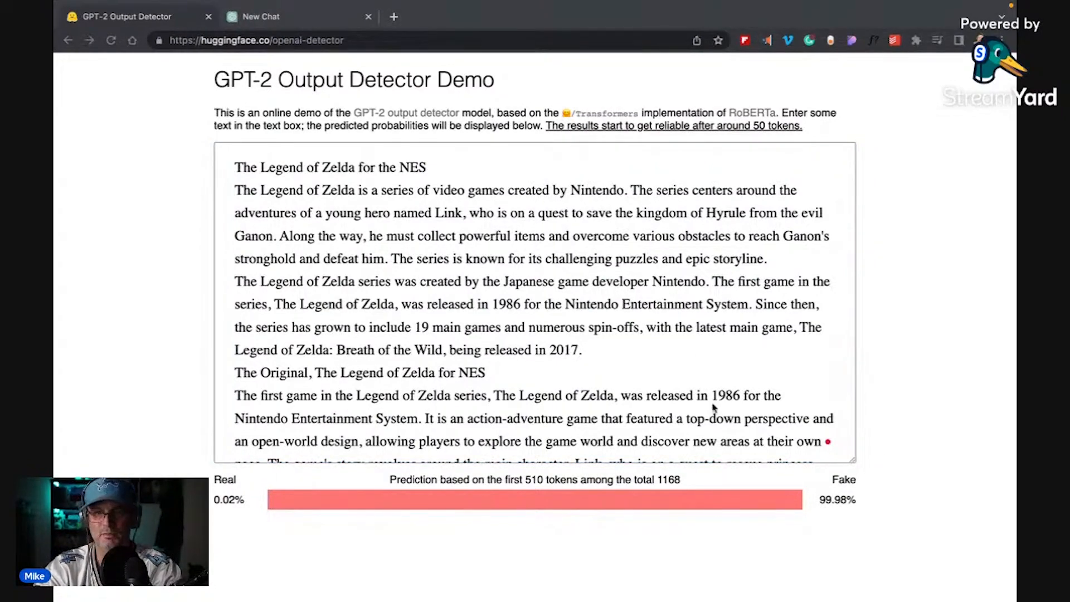
Step: Replace the Zelda article with the paragraph beginning "Design is the process of creating a plan or specification"
triple_click(681, 305)
key("ctrl+a")
type("Design is the process of creating a plan or specification for the construction of an object or system or for the implementation of an activity or process. It involves identifying the goals and requirements for a project, and then using various tools and techniques to create a plan or solution that meets those needs. Design can be applied to a wide range of fields, including engineering, architecture, interior design, and graphic design.")
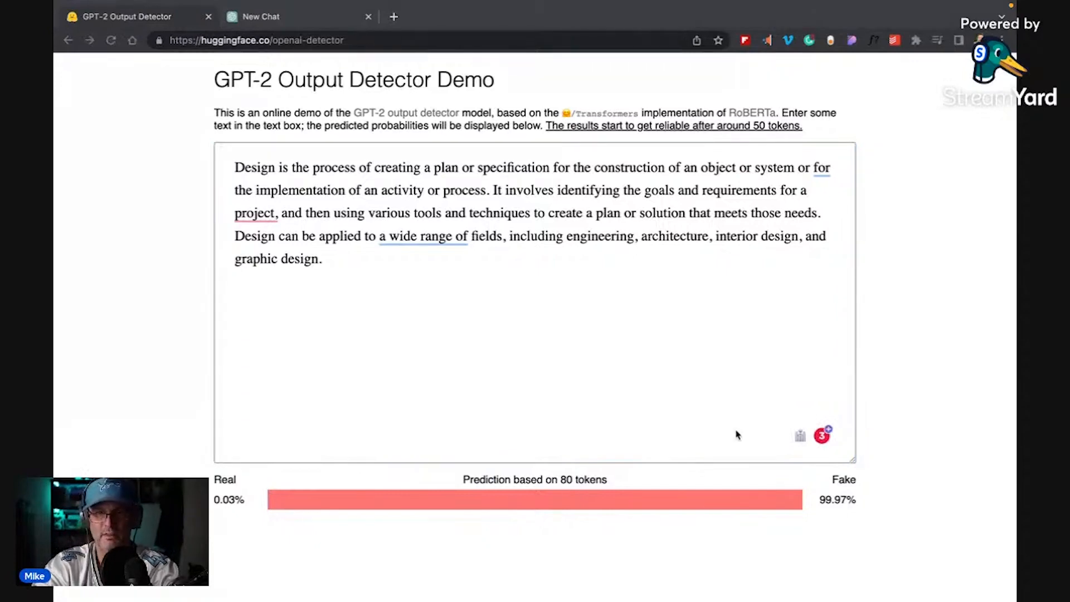
Step: Replace the design paragraph with the notes beginning "Design, when we talk about the process of design, is a verb."
left_click(406, 206)
key("ctrl+a")
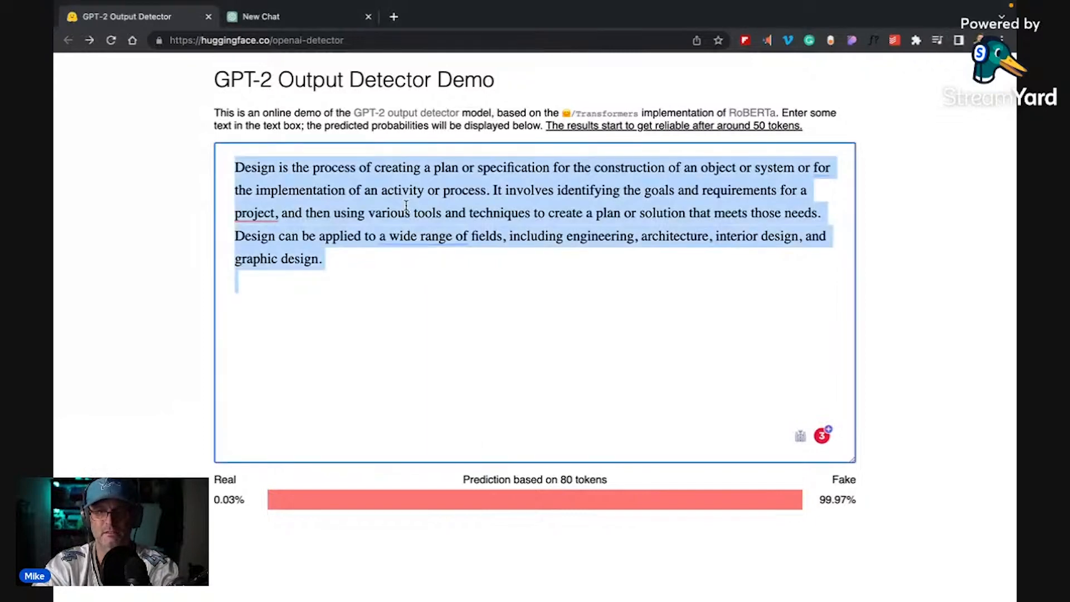
type("Design, when we talk about the process of design, is a verb. \"Let’s design an event\" really means, \"Let’s use the design process to plan an event.\" Design can be a synonym for plan, organize, Design, when we talk about how something feels and functions, is a noun. The output of the design process is the design. For sake of clarity - design as a verb will be referred to as \"the design process\" and design as a noun will be referred to as \"design\".")
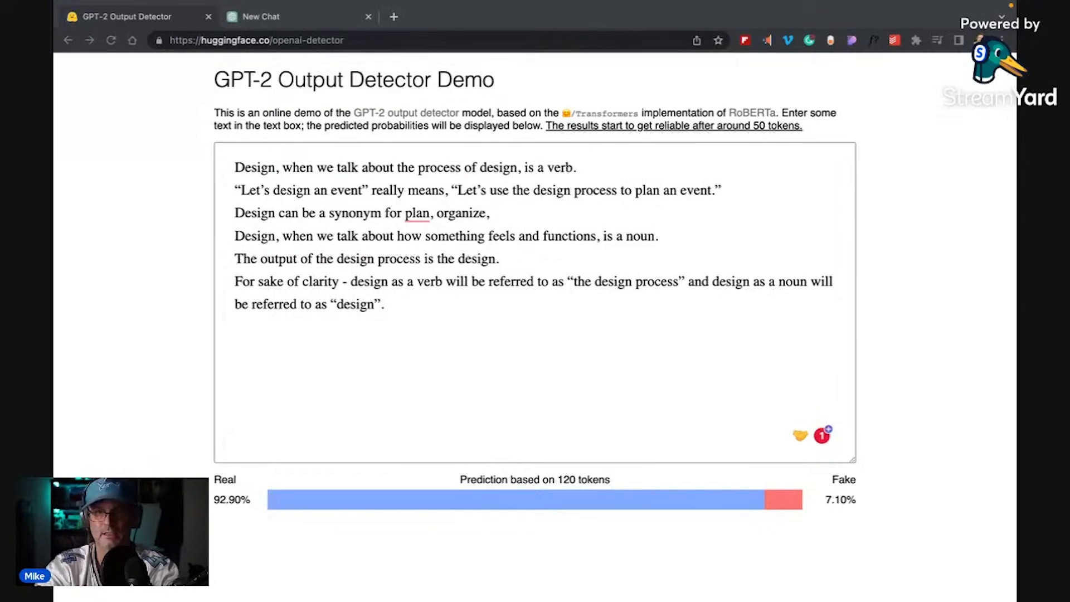
Step: Replace the detector's design notes with the paragraph beginning "Design is the process of creating a plan or blueprint for a product or system"
triple_click(398, 238)
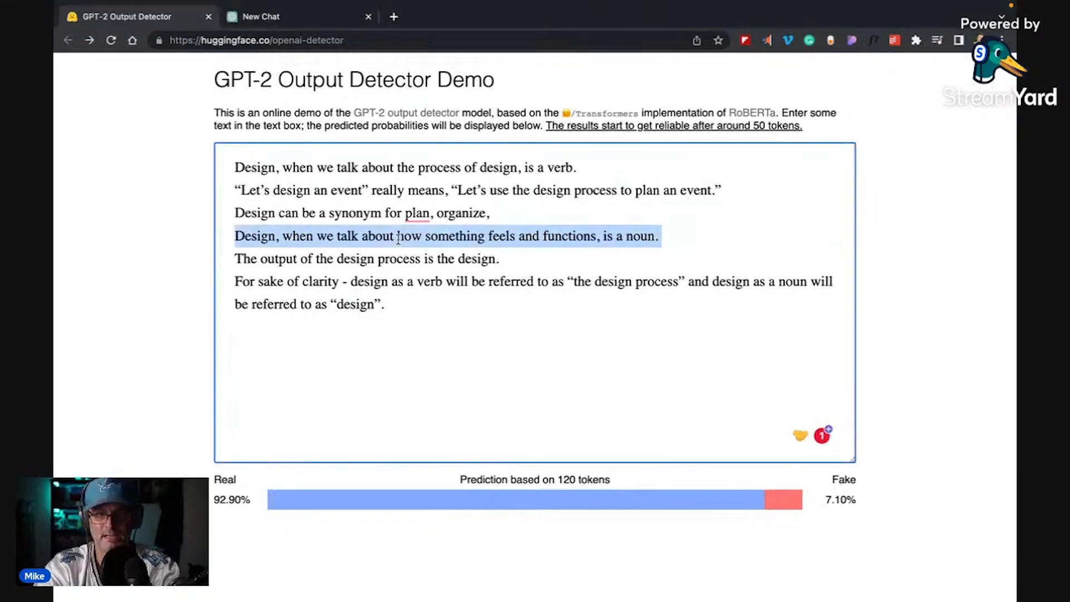
key("super+a")
type("Design is the process of creating a plan or blueprint for a product or system, taking into consideration its function, appearance, and intended use. It involves making aesthetic and functional decisions, as well as considering the technical aspects of production and implementation.")
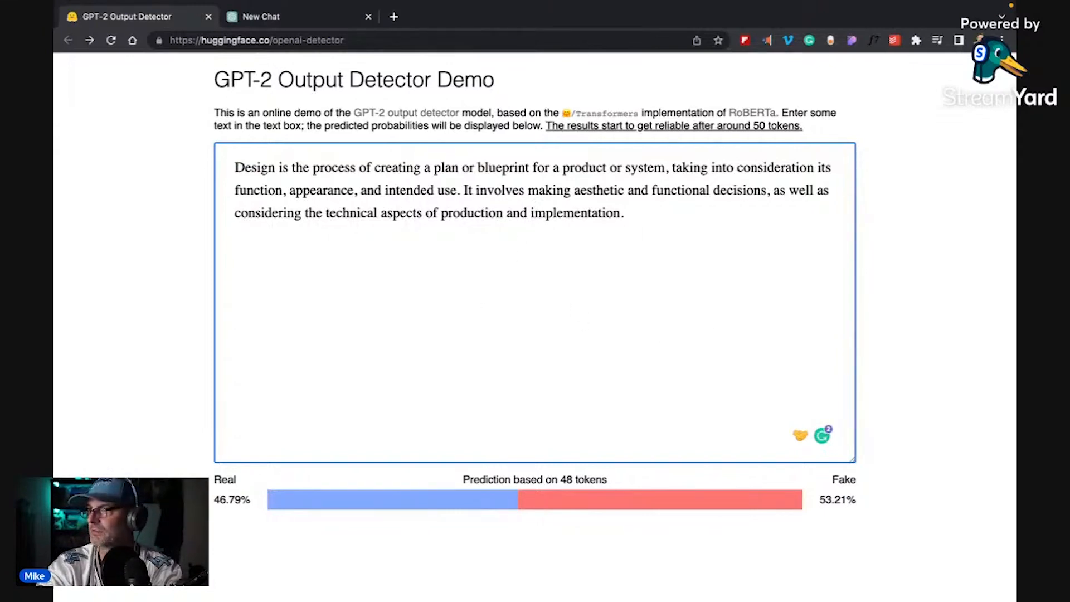
Step: Switch to the Google Slides presentation and copy the definition paragraph from slide 13, "What is design? 1"
left_click_drag(1017, 145, 439, 54)
left_click(162, 240)
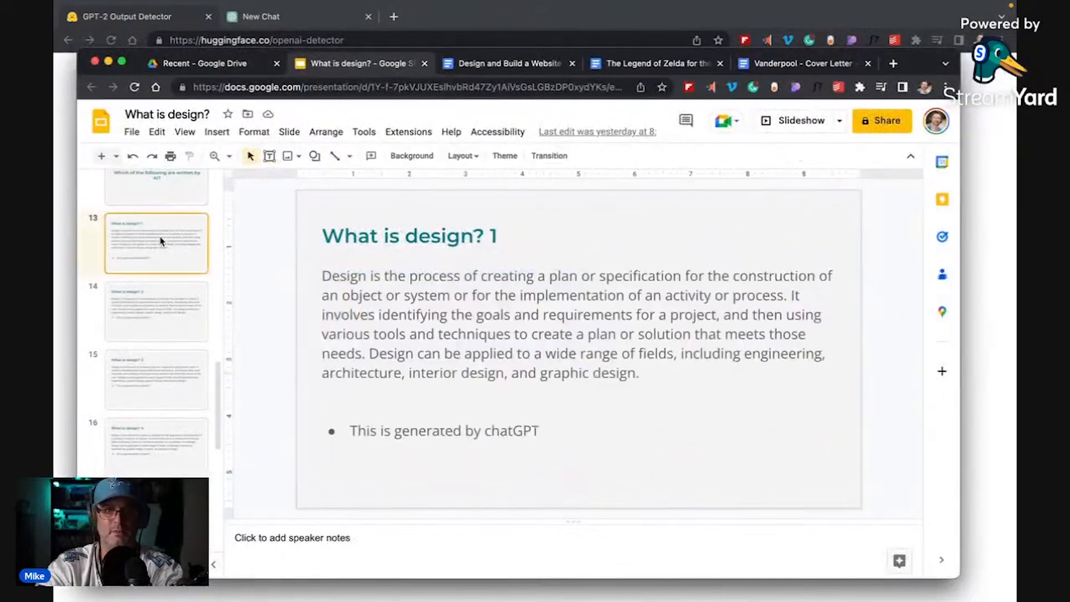
scroll(179, 245, "up", 1)
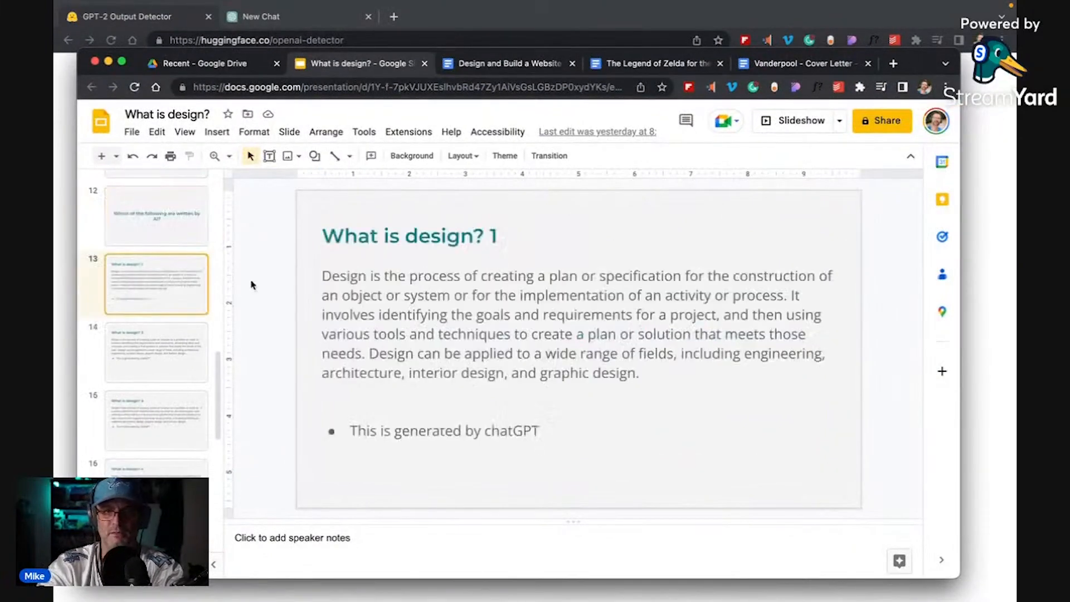
triple_click(413, 312)
key("ctrl+c")
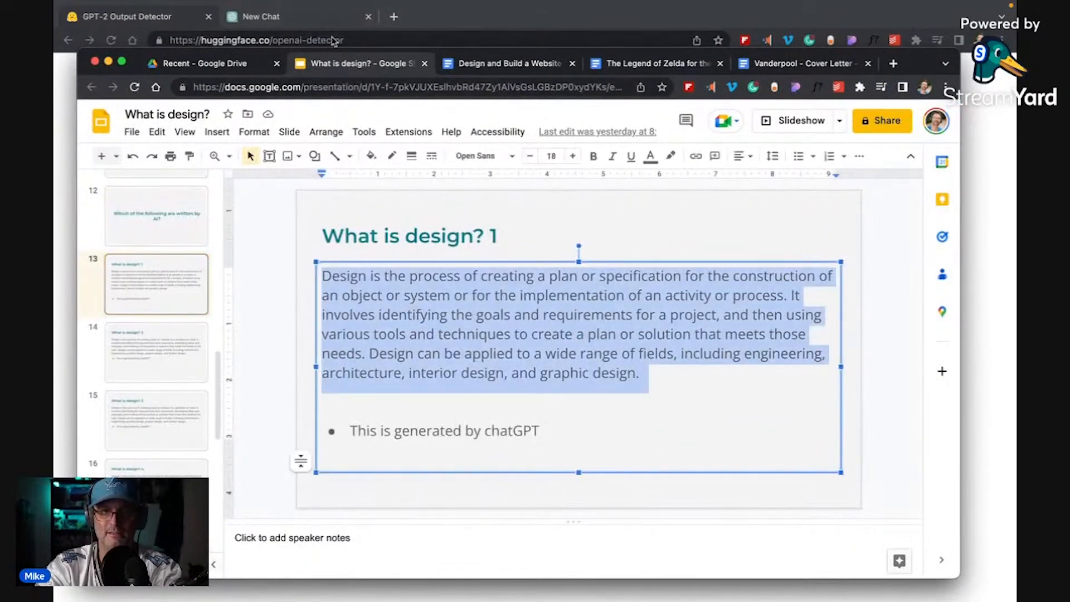
Step: Return to the detector and replace its text with the copied paragraph beginning "Design is the process of creating a plan or specification"
left_click_drag(284, 54, 1016, 190)
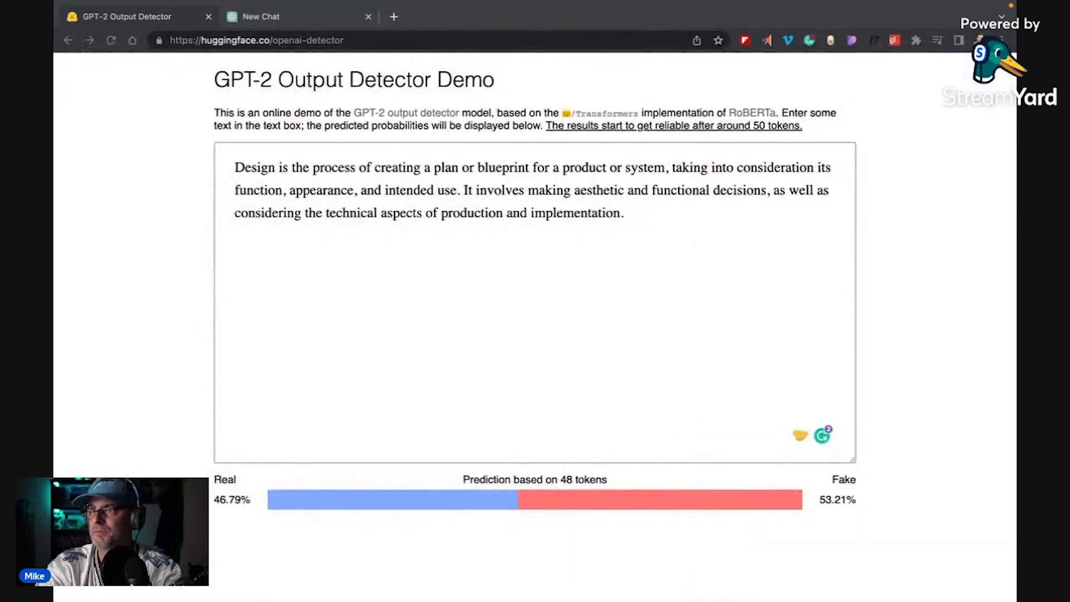
left_click(420, 227)
key("ctrl+a")
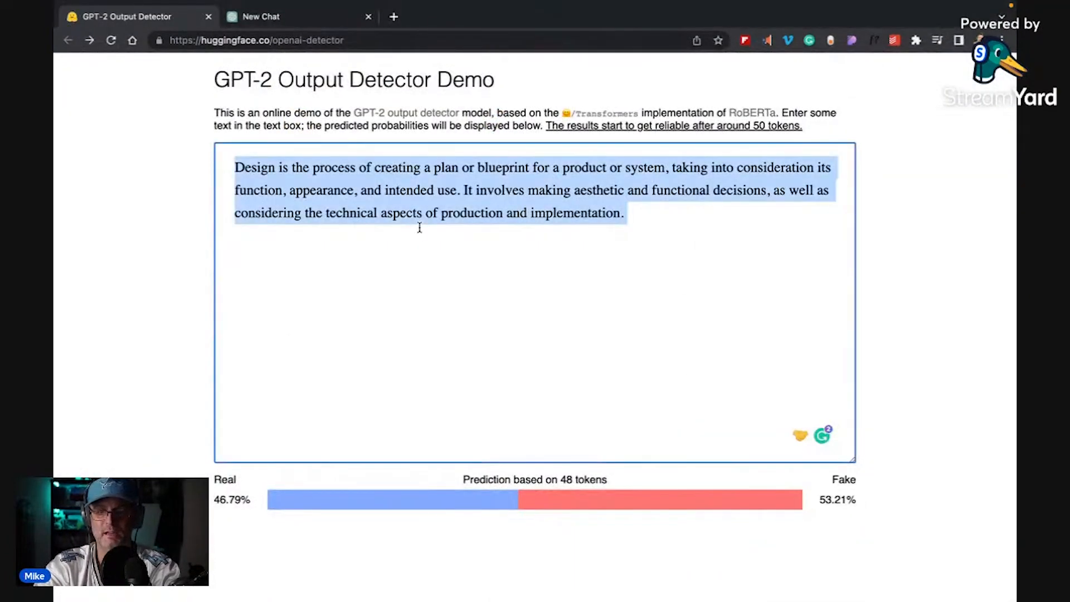
key("ctrl+v")
left_click(537, 237)
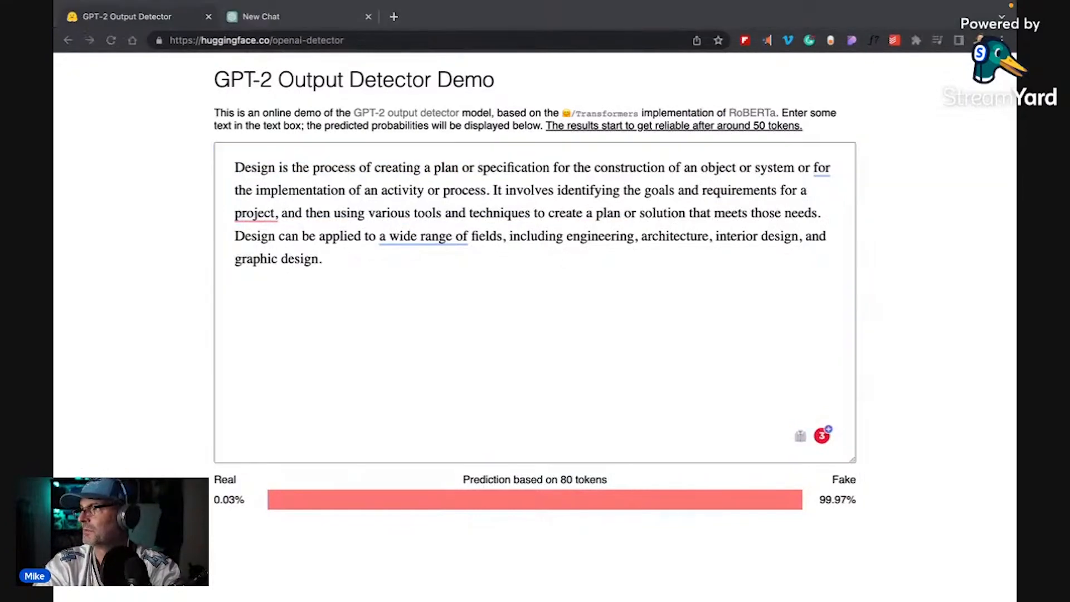
Step: Replace the detector's text with the paragraph beginning "Design is the process of creating a plan or solution to a problem or need"
left_click(468, 192)
key("ctrl+a")
type("Design is the process of creating a plan or solution to a problem or need. It involves identifying the requirements and constraints, developing ideas and concepts, and creating a final product or solution that meets the needs of the user. Design can be applied to a wide range of fields, including architecture, engineering, product design, graphic design, and fashion design.")
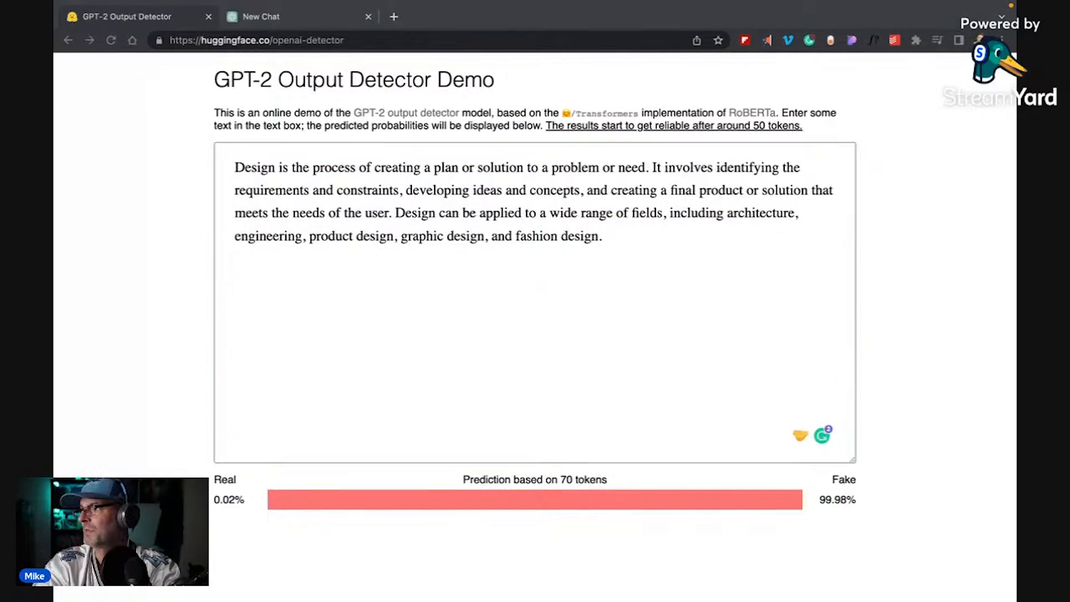
left_click(555, 237)
key("ctrl+a")
type("Design is the process of creating a plan or solution to a problem or need. It involves identifying the requirements and constraints, developing ideas and concepts, and creating a final product or solution that meets the needs of the user. Design can be applied to a wide range of fields, including architecture, engineering, product design, graphic design, and fashion design.")
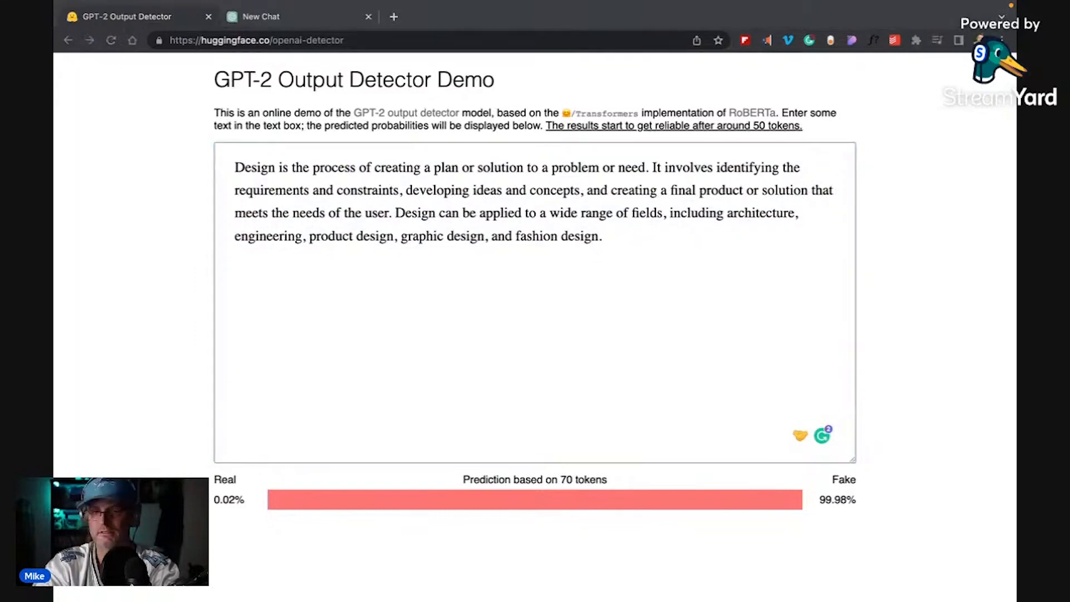
Step: Replace the detector's text with the paragraph beginning "Design is the creation of a plan or concept for the appearance and function of a product"
left_click(520, 288)
key("ctrl+a")
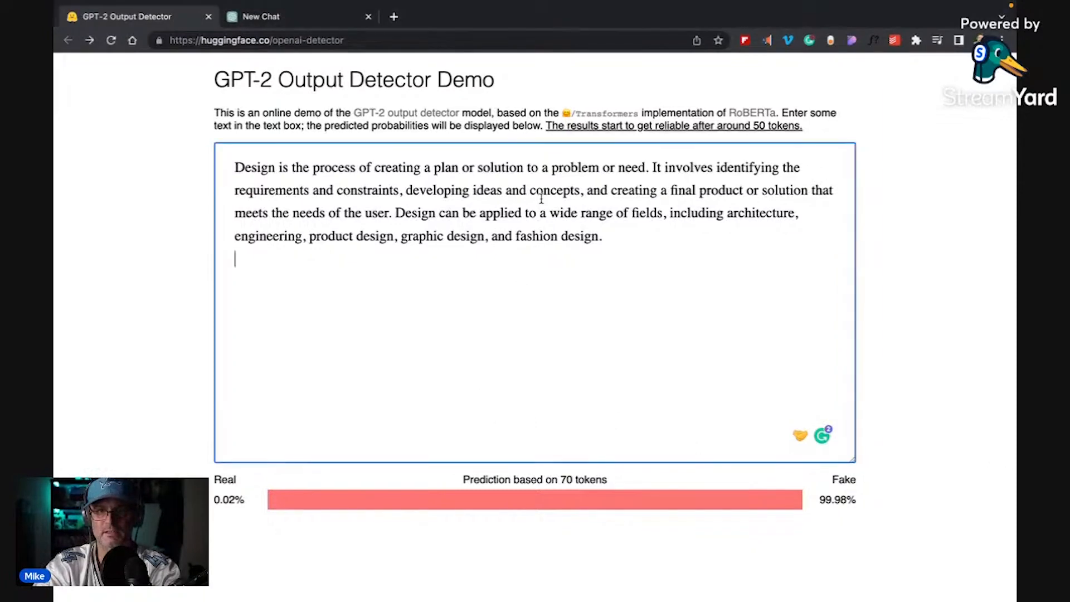
type("Design is the creation of a plan or concept for the appearance and function of a product, structure, or system. It involves the use of creative and technical skills to develop a visual or functional solution to a problem or challenge. Design can be applied to a wide range of fields, including architecture, engineering, graphic design, fashion, and product design.")
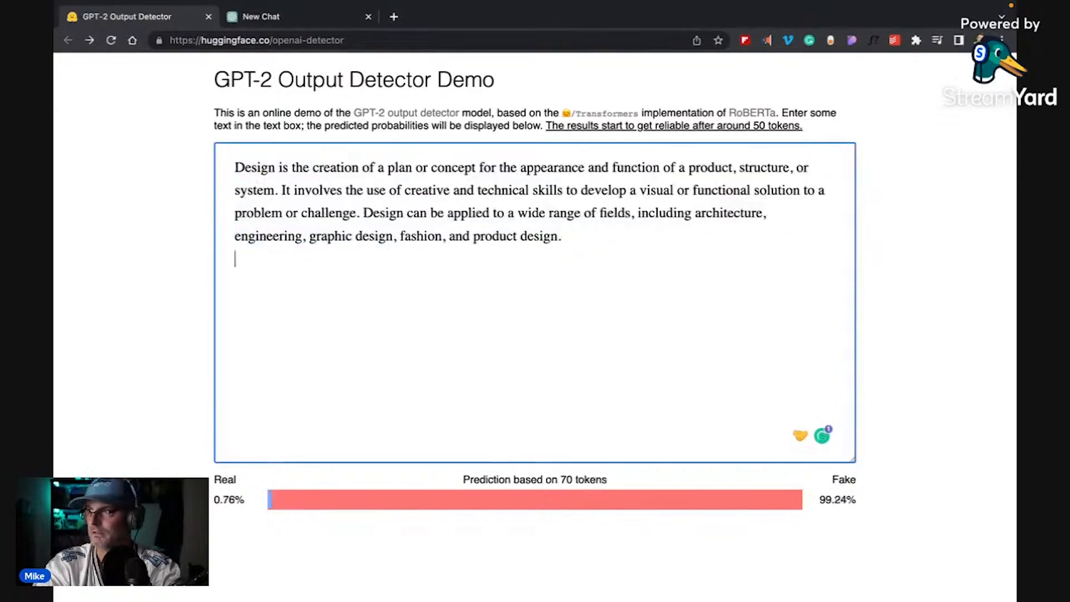
Step: Retest the paragraph beginning "Design is the process of creating a plan or blueprint" by pasting it over the detector's text
key("super+Tab")
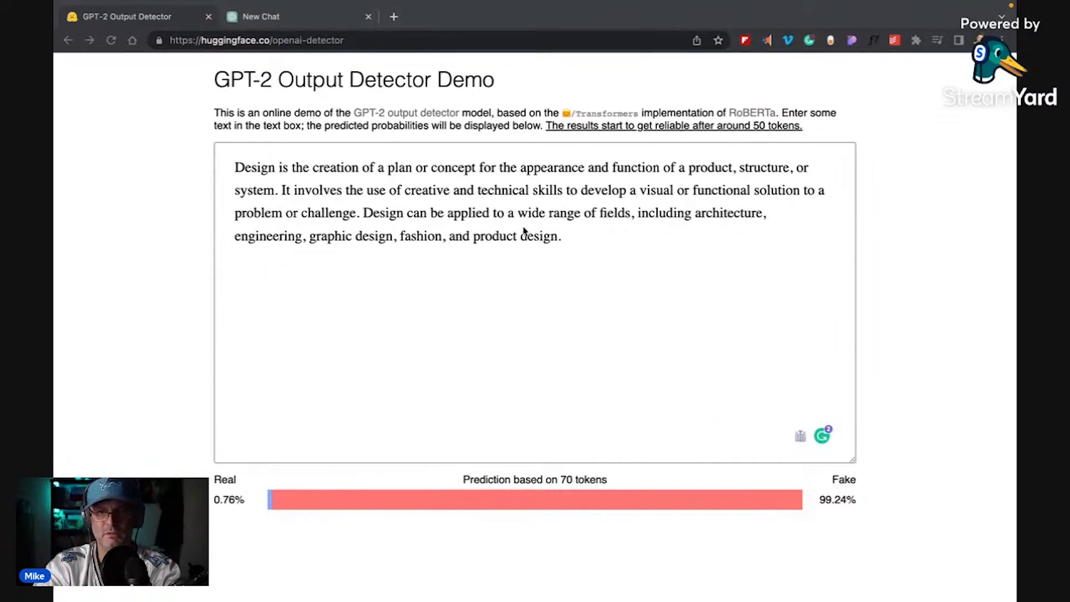
left_click(504, 192)
key("super+a")
type("Design is the process of creating a plan or blueprint for a product or system, taking into consideration its function, appearance, and intended use. It involves making aesthetic and functional decisions, as well as considering the technical aspects of production and implementation.")
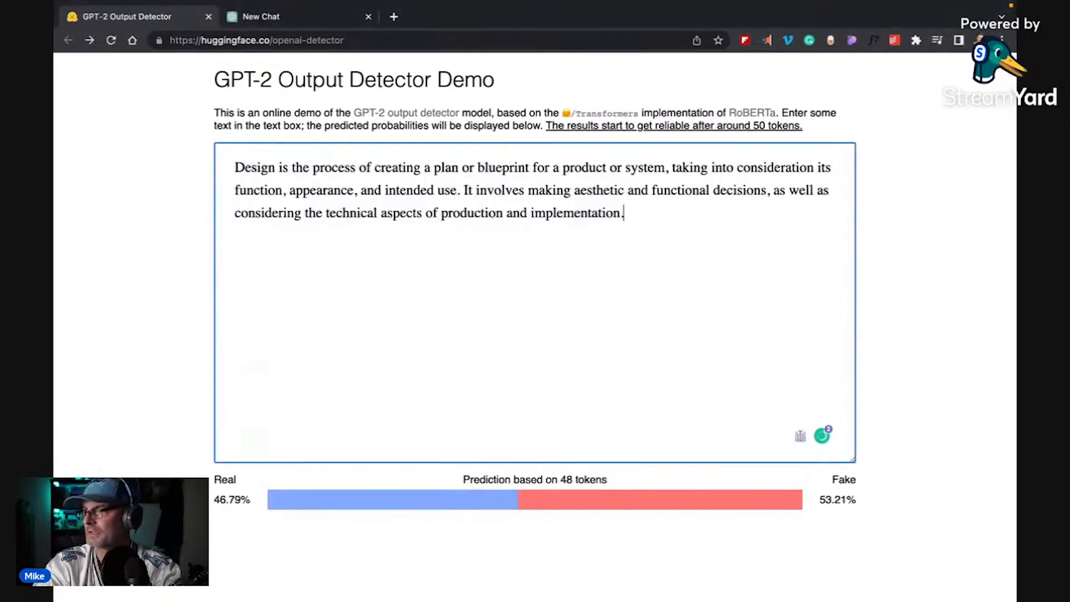
Step: Replace the blueprint paragraph with the one beginning "Design is the process of creating a plan or concept for a product, structure, or system"
key("super+Tab")
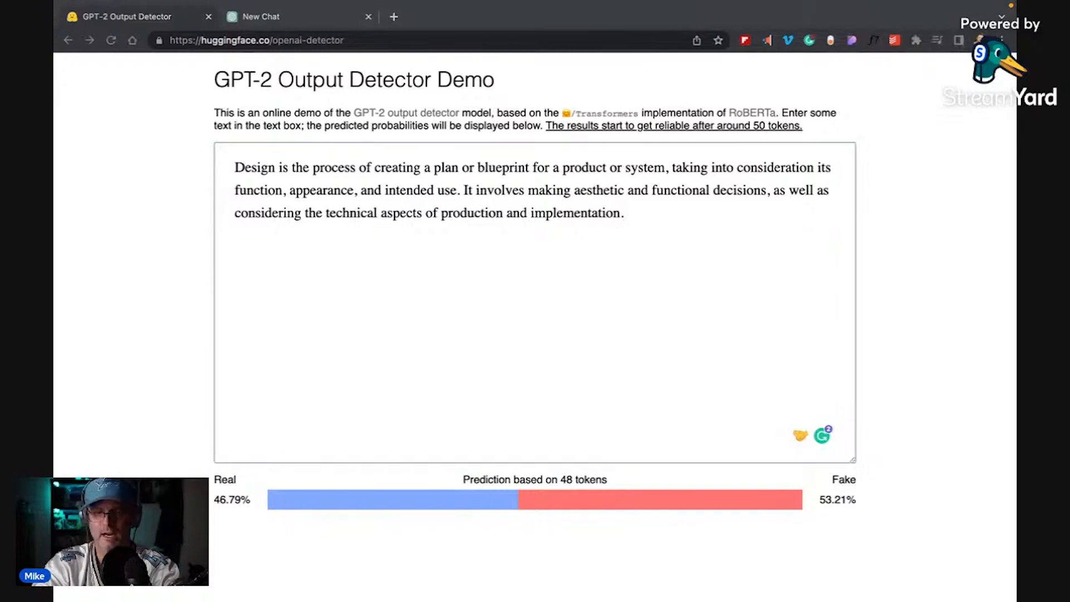
left_click(514, 167)
key("super+a")
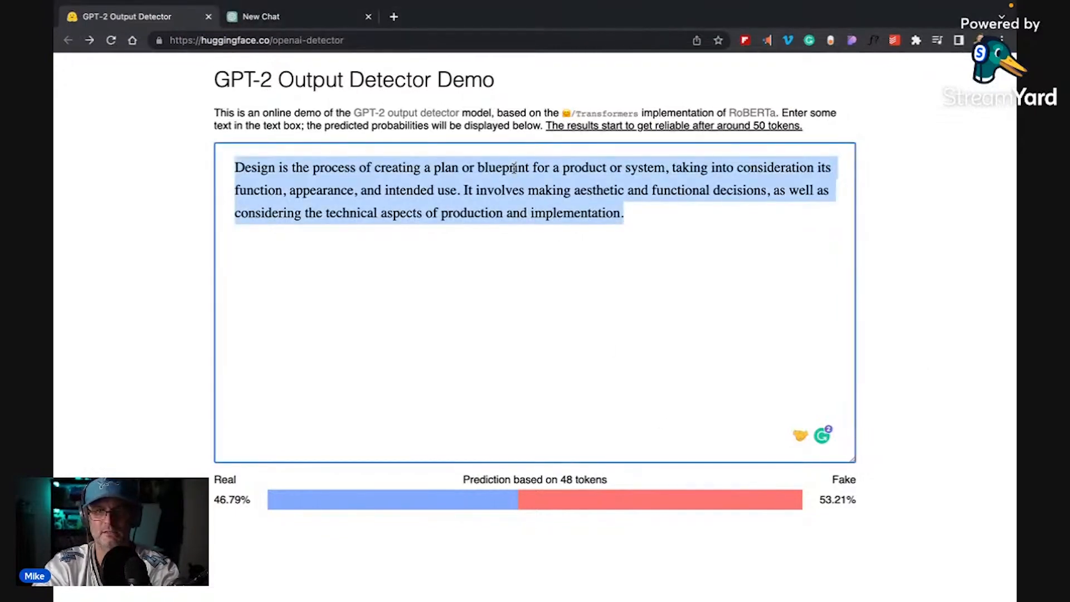
type("Design is the process of creating a plan or concept for a product, structure, or system. It involves identifying a problem or need, generating ideas, and creating a plan to solve the problem or fulfill the need. Design is often used in a wide range of fields, including architecture, engineering, graphic design, and product design.")
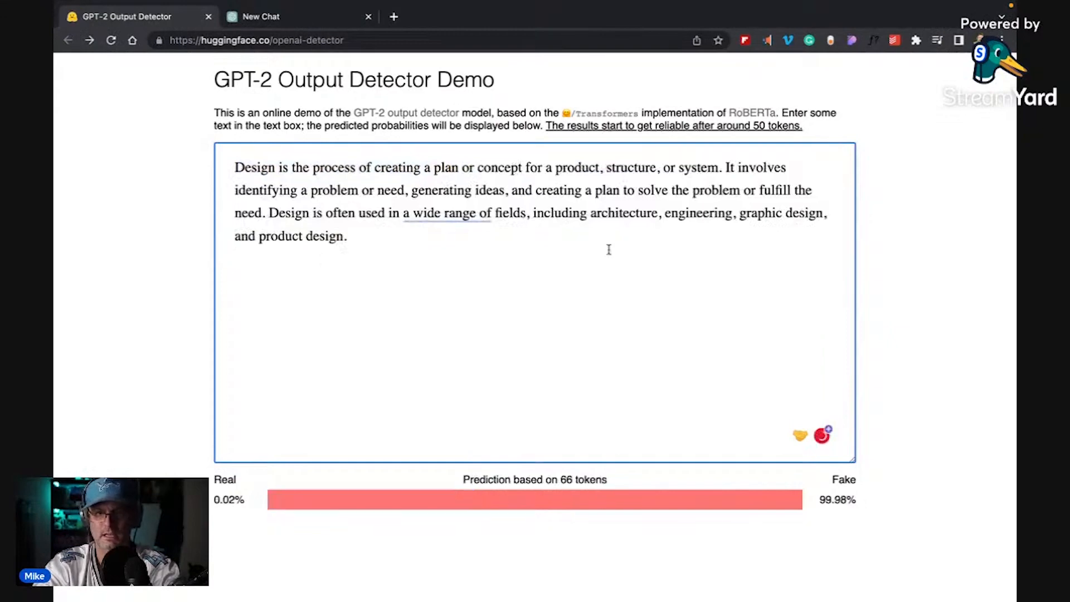
Step: Below the pasted text, start a second paragraph with "A design is also the output of the design process."
left_click(506, 242)
key("Return")
key("Return")
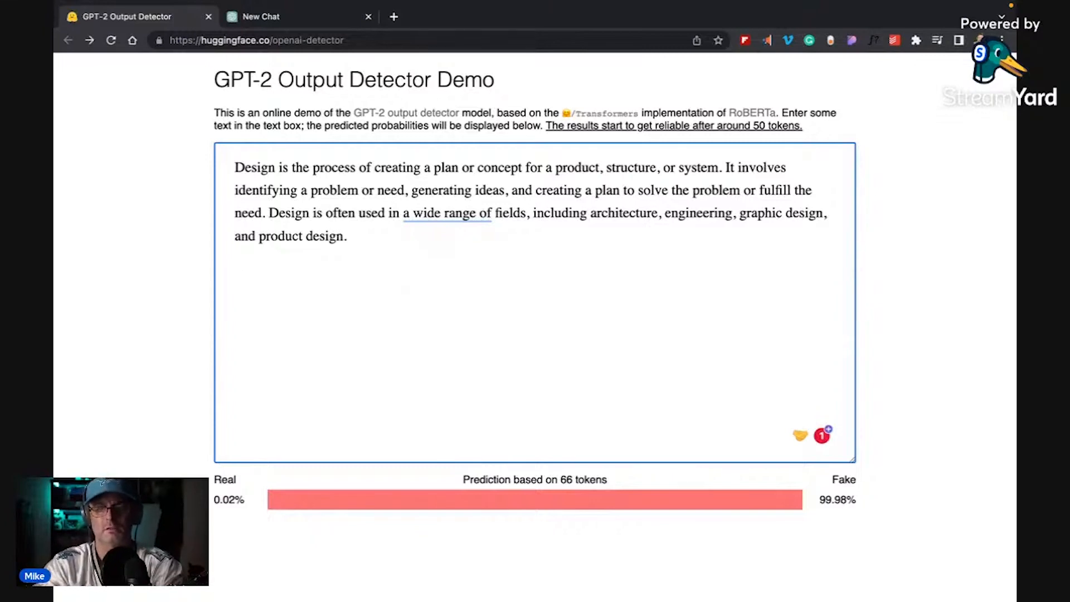
type("Design is also the output of the dsign")
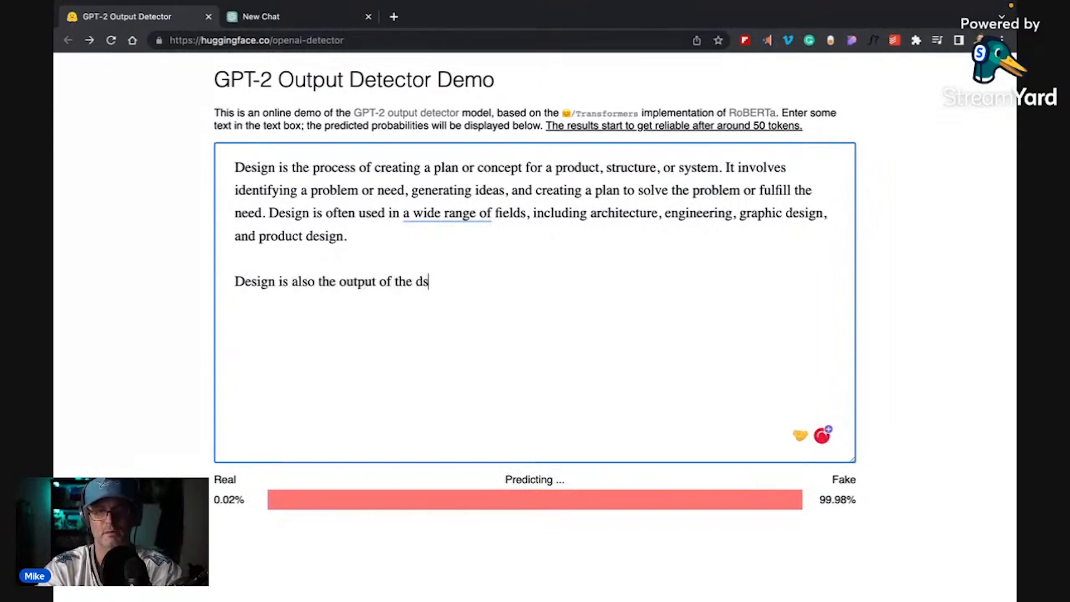
key("BackSpace")
key("BackSpace")
key("BackSpace")
key("BackSpace")
type("esign")
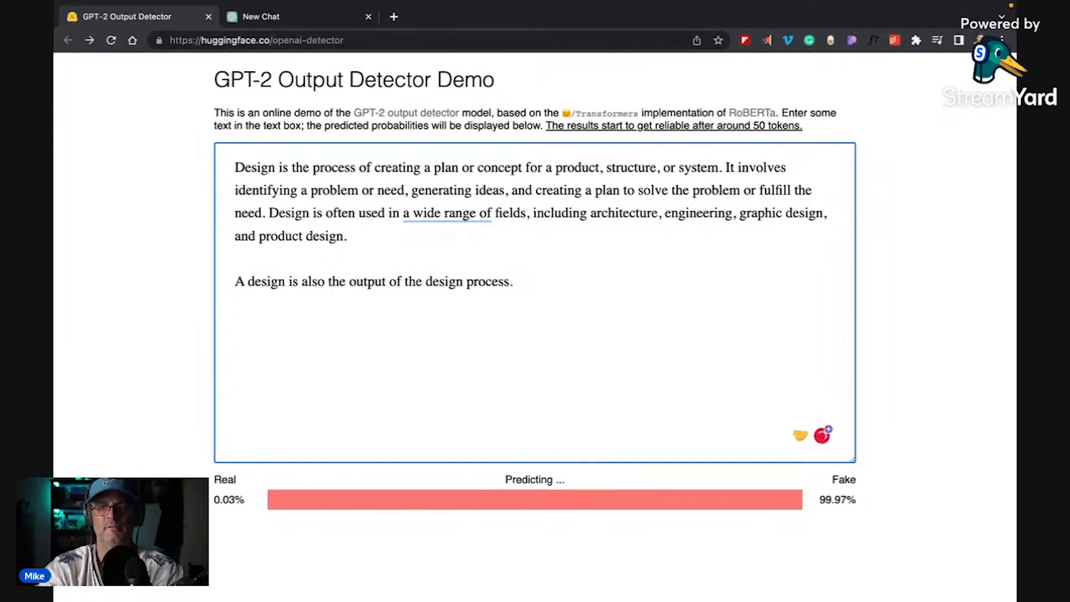
Step: Continue the second paragraph with "This is typically a good or service but can also be an event."
type("This is ht")
type(" n")
key("BackSpace")
type("a good ")
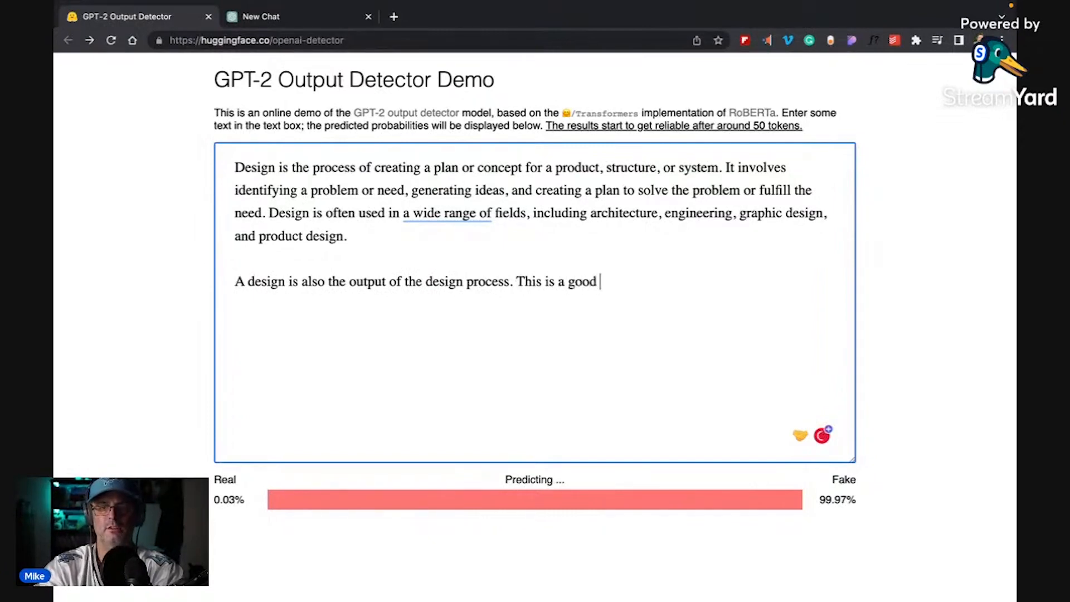
type("ov service ")
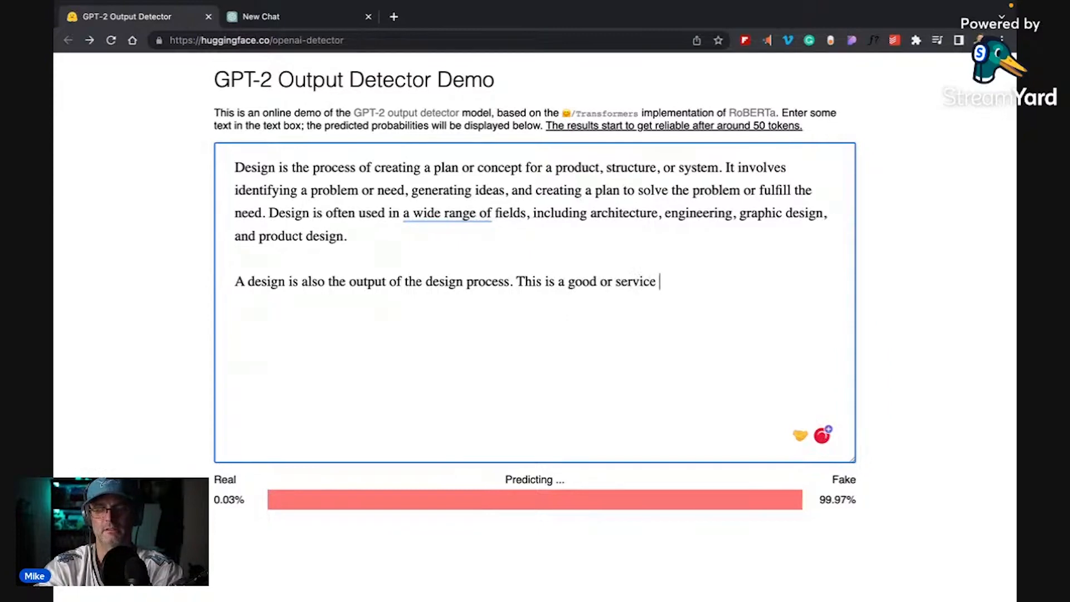
type("that can")
key("BackSpace")
key("BackSpace")
key("BackSpace")
key("BackSpace")
key("BackSpace")
key("BackSpace")
key("BackSpace")
key("BackSpace")
key("BackSpace")
key("BackSpace")
key("BackSpace")
key("BackSpace")
key("BackSpace")
key("BackSpace")
key("BackSpace")
key("BackSpace")
key("BackSpace")
key("BackSpace")
key("BackSpace")
key("BackSpace")
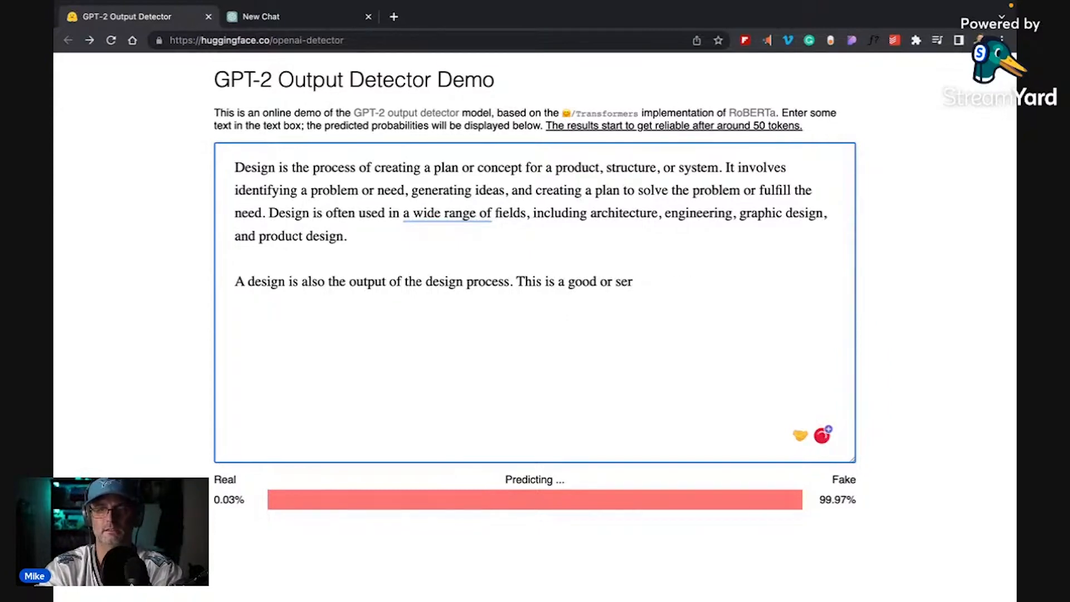
type("typically a go")
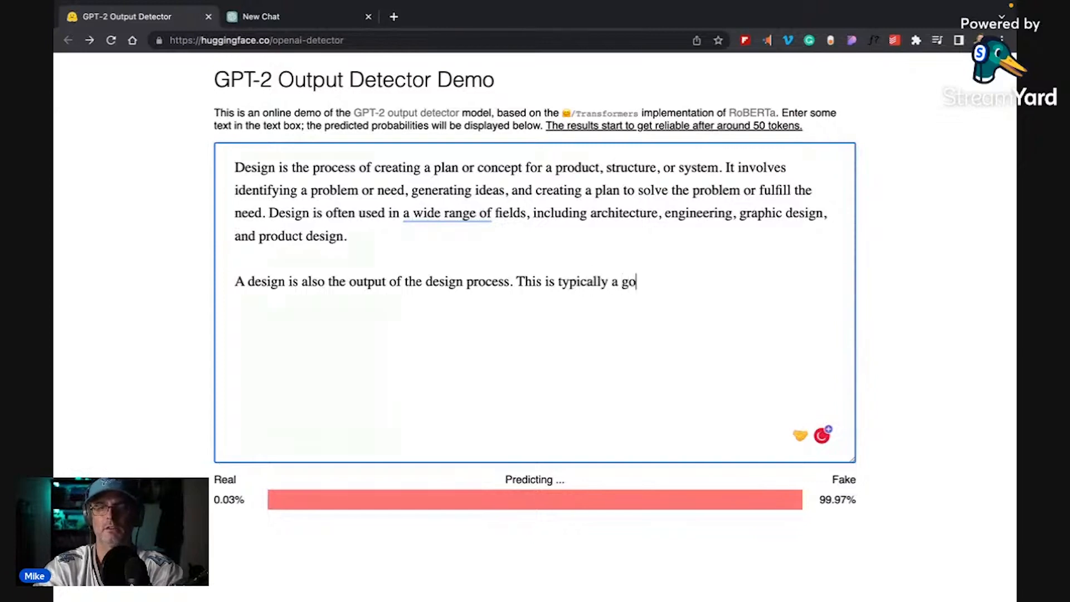
type("od or servic")
key("BackSpace")
key("BackSpace")
key("BackSpace")
type("rvice but can aosl")
key("BackSpace")
key("BackSpace")
key("BackSpace")
type("lso be an event.")
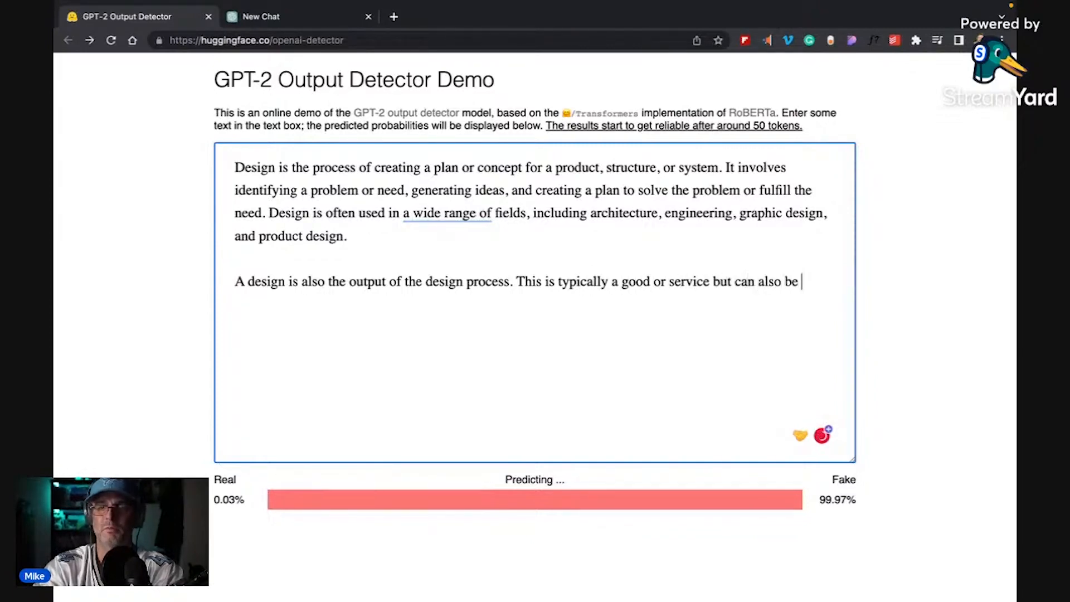
Step: Add a third paragraph: "Great design takes planning and constraints that allow for the opportunity to employ risk-taking and data collection to iterate on a product or service."
key("Return")
key("Return")
type("Great design teaks")
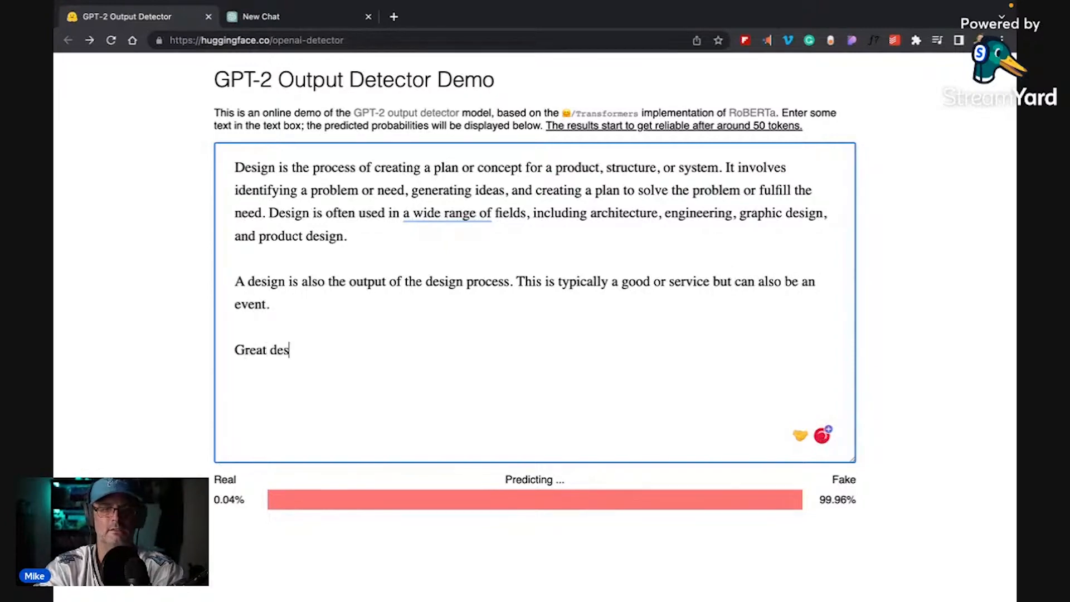
key("BackSpace")
key("BackSpace")
key("BackSpace")
key("BackSpace")
type("akes pl")
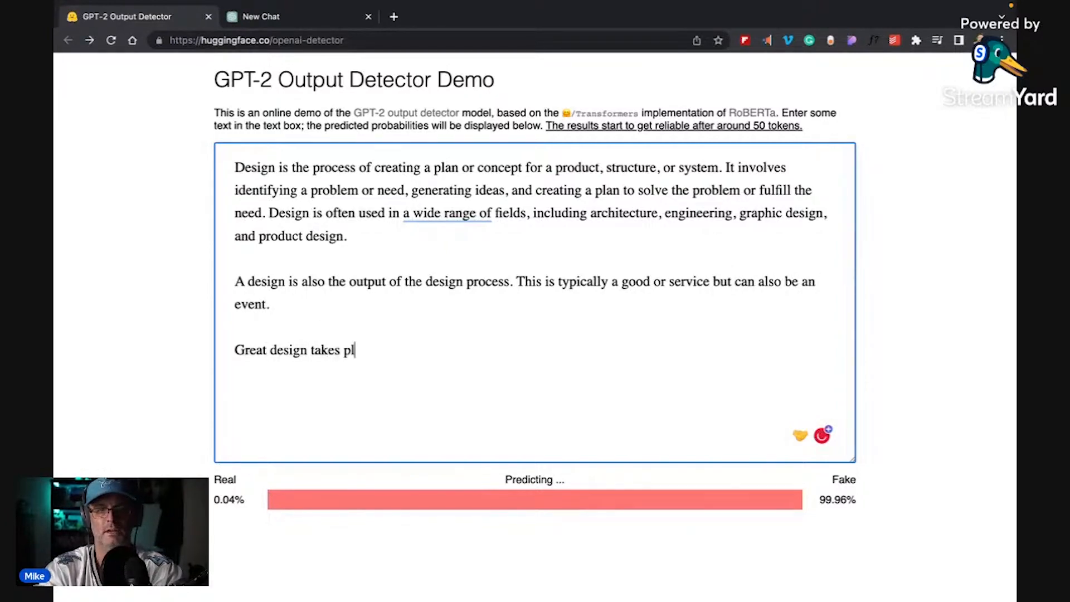
type("anning and cons")
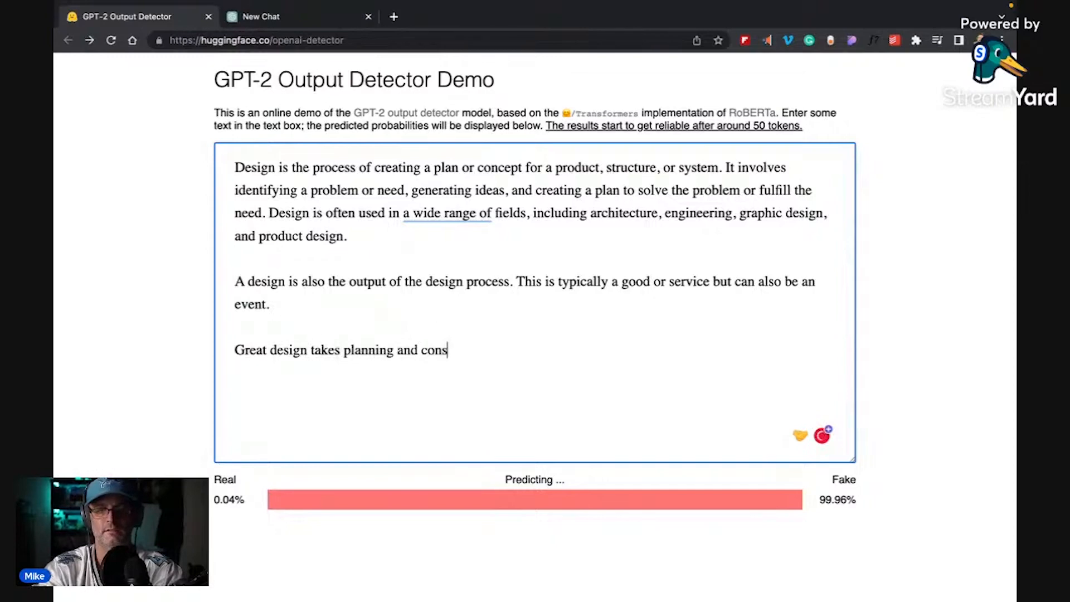
type("traints that allow for the ")
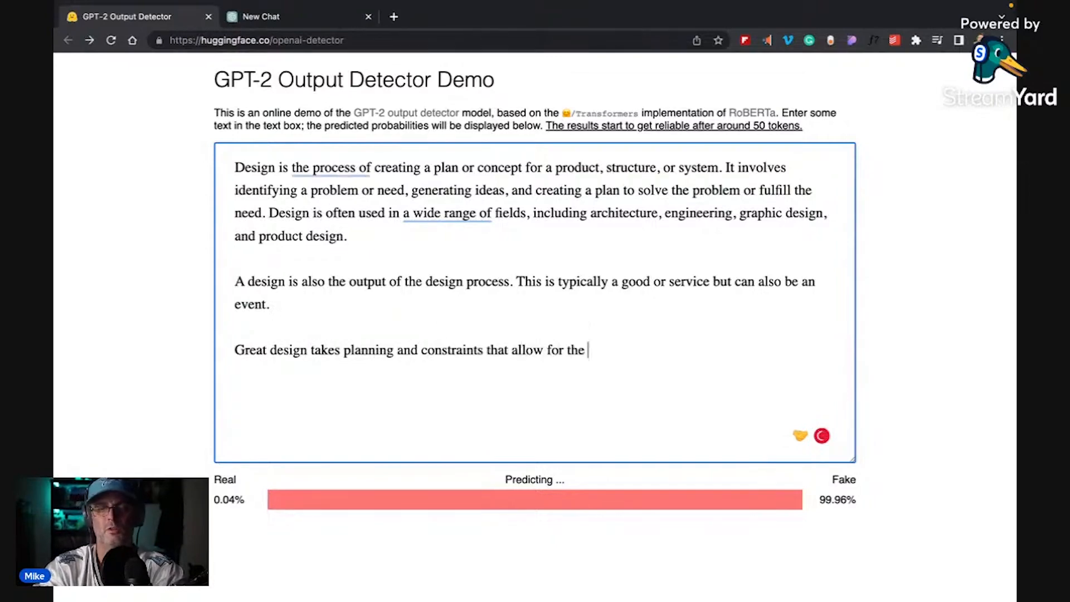
type("opp")
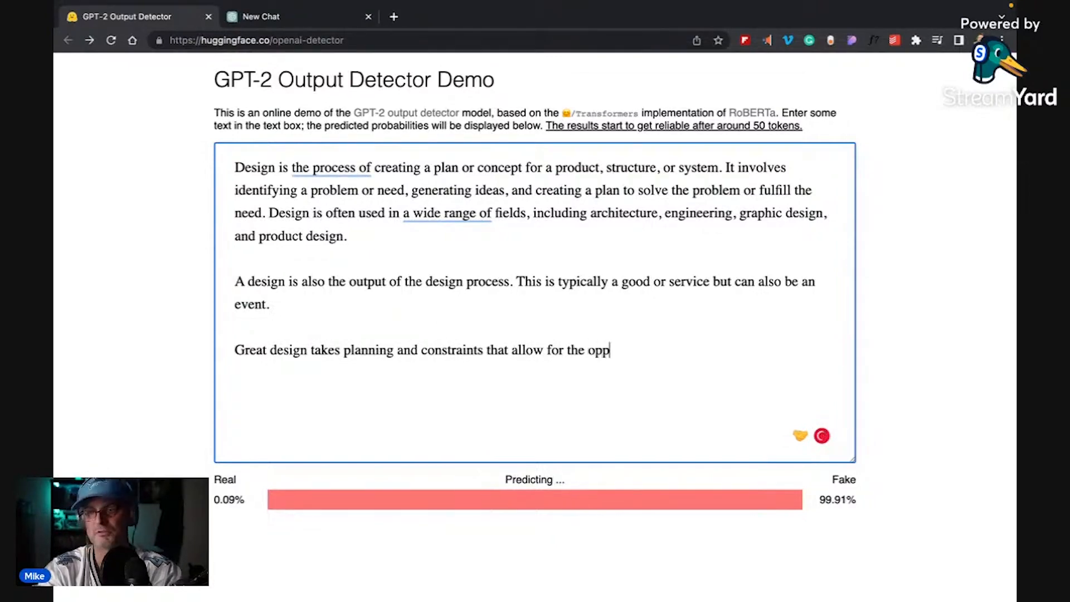
type("ortunity to employ ")
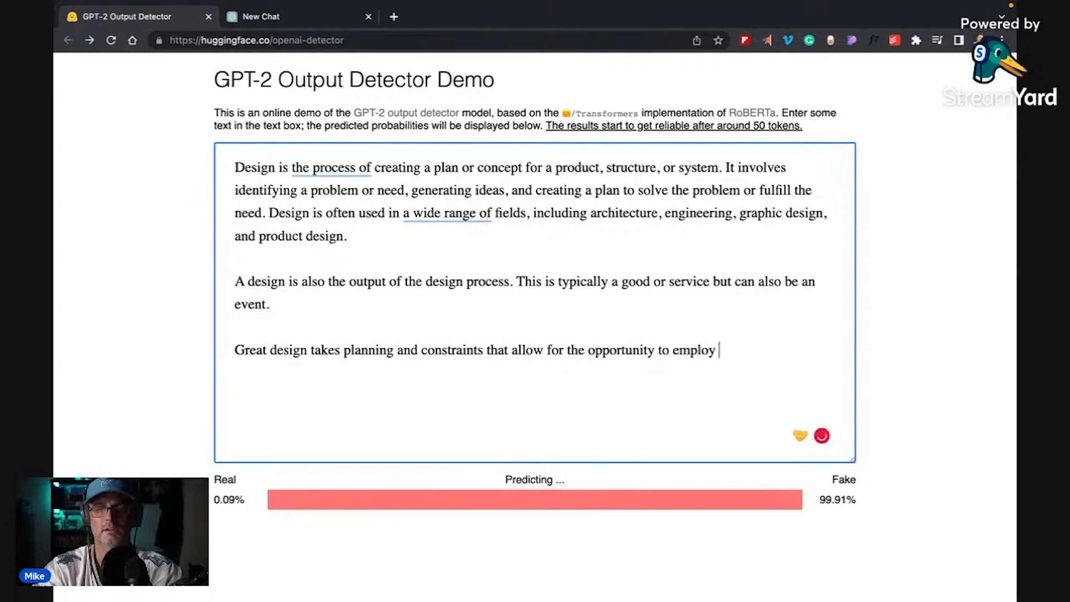
type("risk taking a")
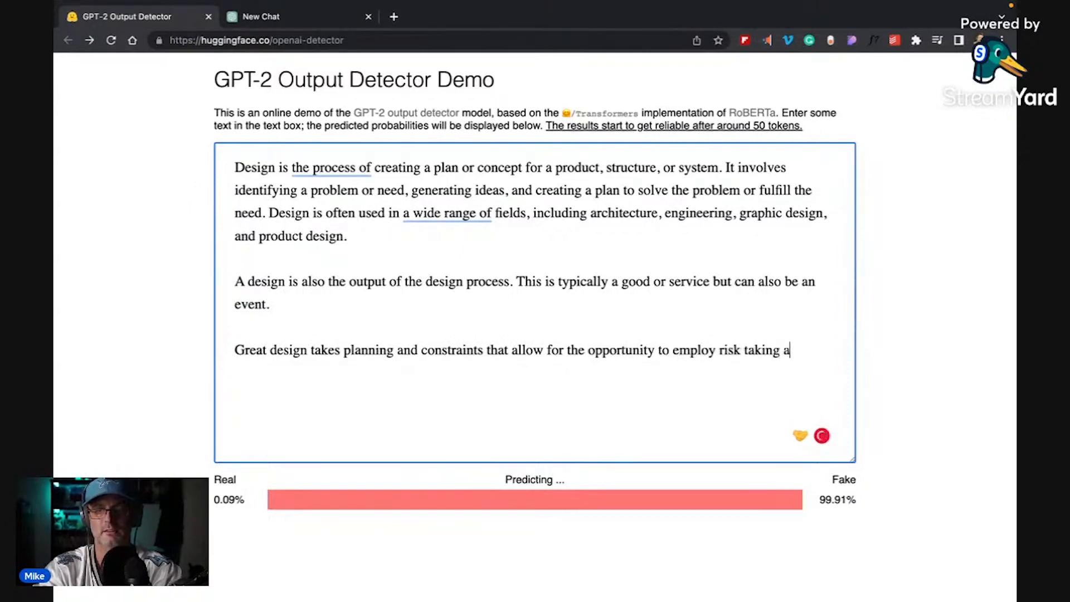
type("nd dota collection ")
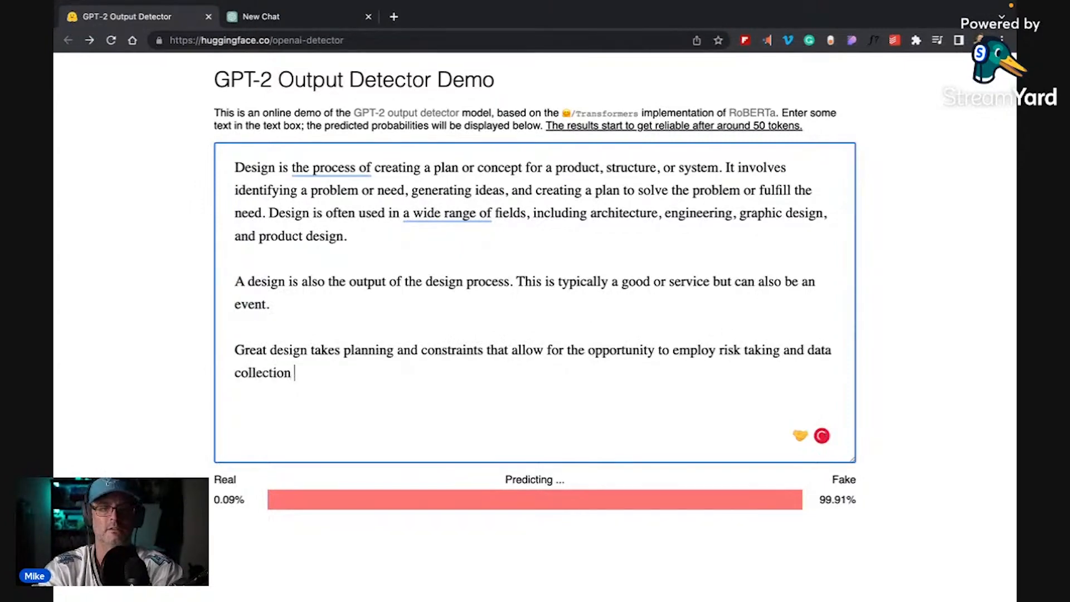
type("to itt")
key("BackSpace")
type("erate on a")
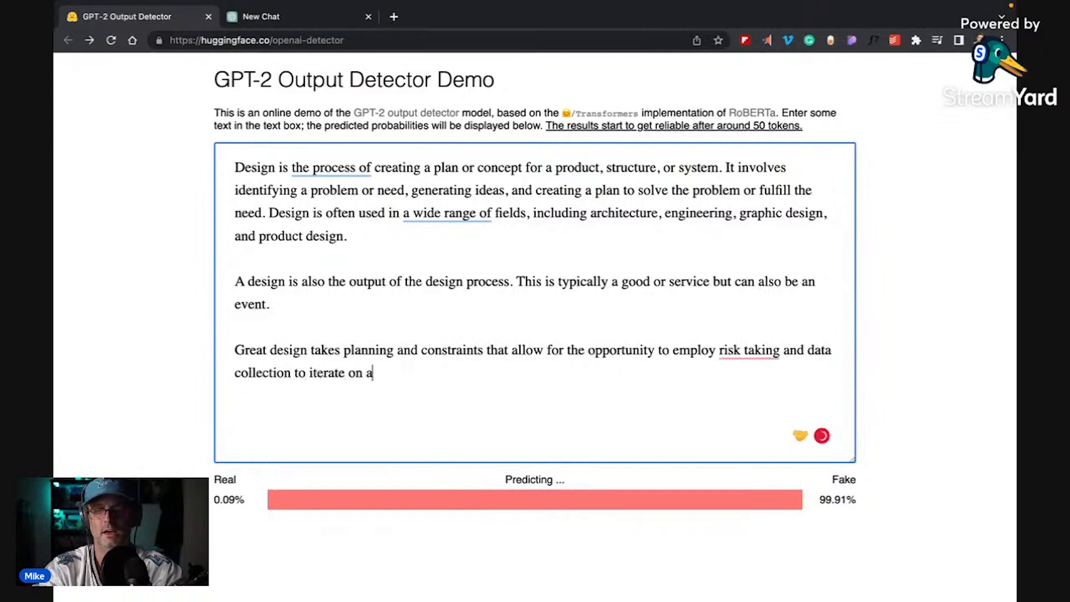
type(" new product")
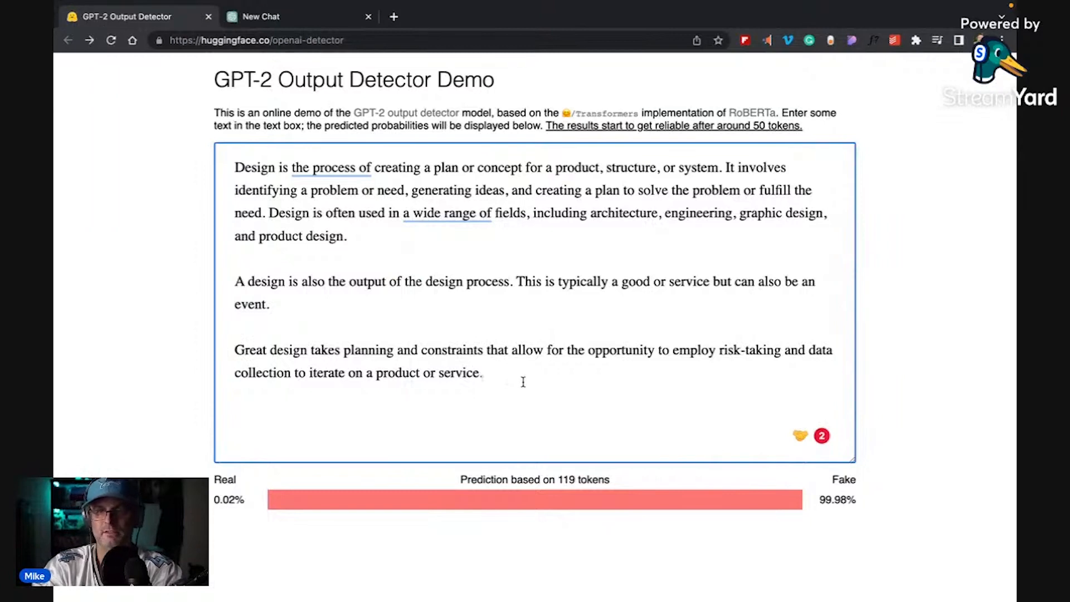
Step: Continue the third paragraph with "The best designers in the world all have a bias towards"
type("The best sales")
key("BackSpace")
key("BackSpace")
key("BackSpace")
key("BackSpace")
key("BackSpace")
type("designers in the world")
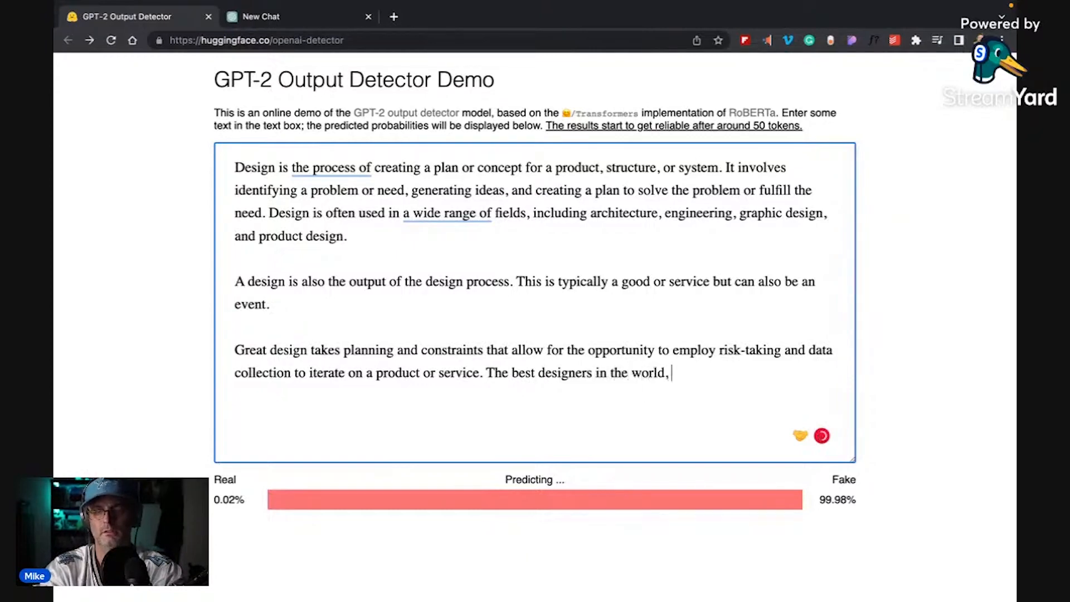
type(" all have a bias ")
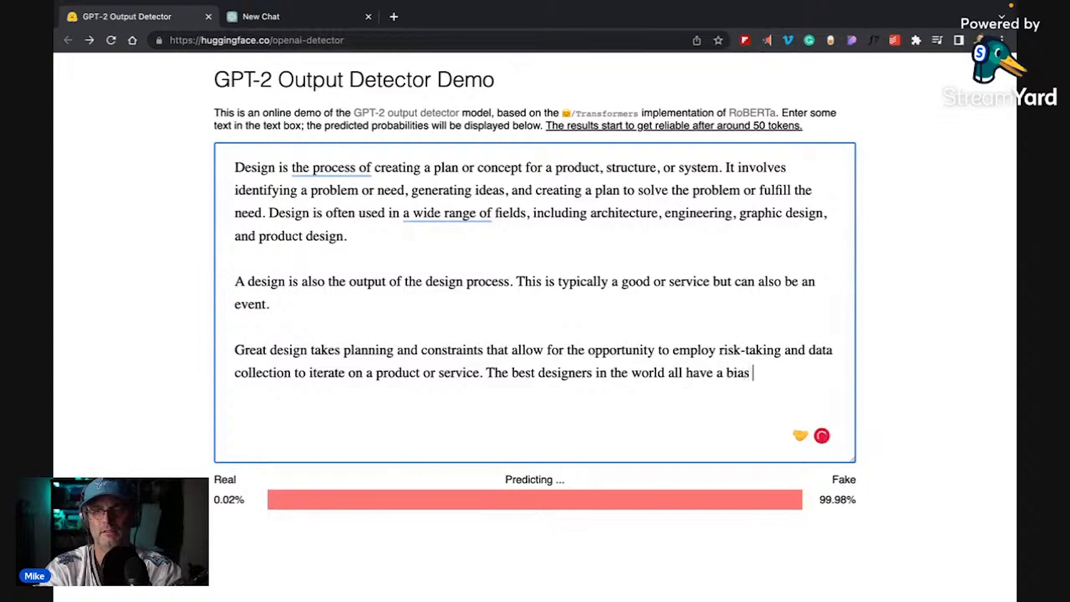
type("towrards")
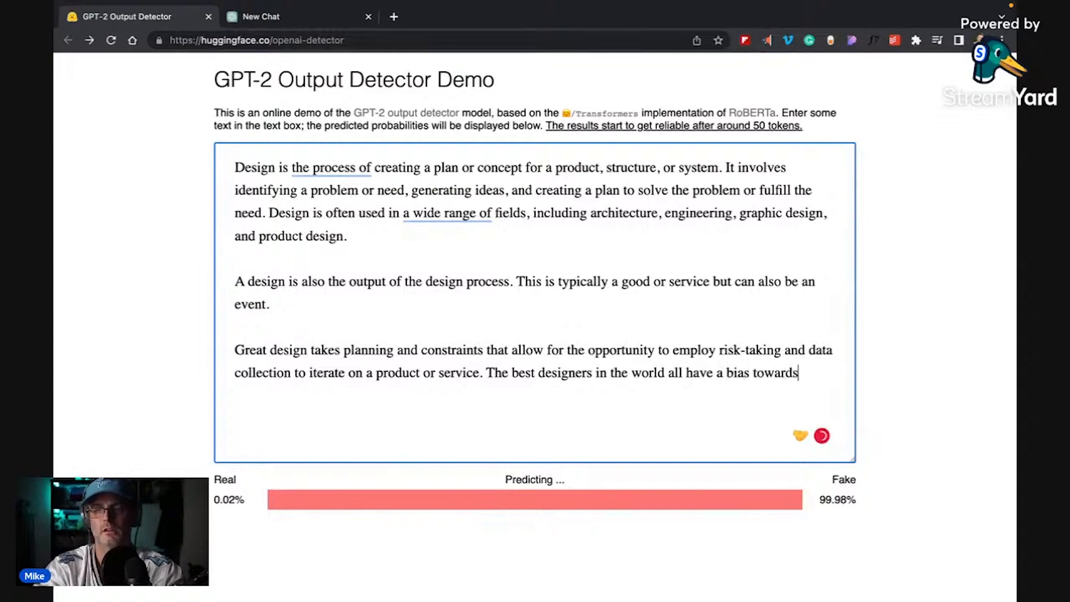
Step: Complete the sentence with "action, are great communicators, and are very understanding of the human condition - also known as being empathetic."
type(" action, are great commn")
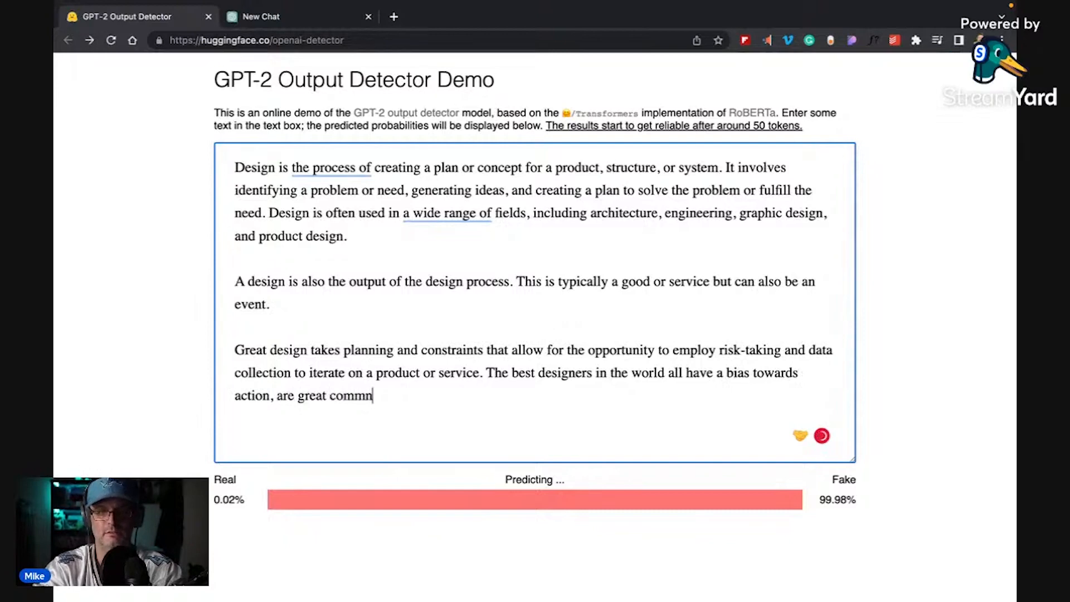
key("BackSpace")
type("unicators, and are very ")
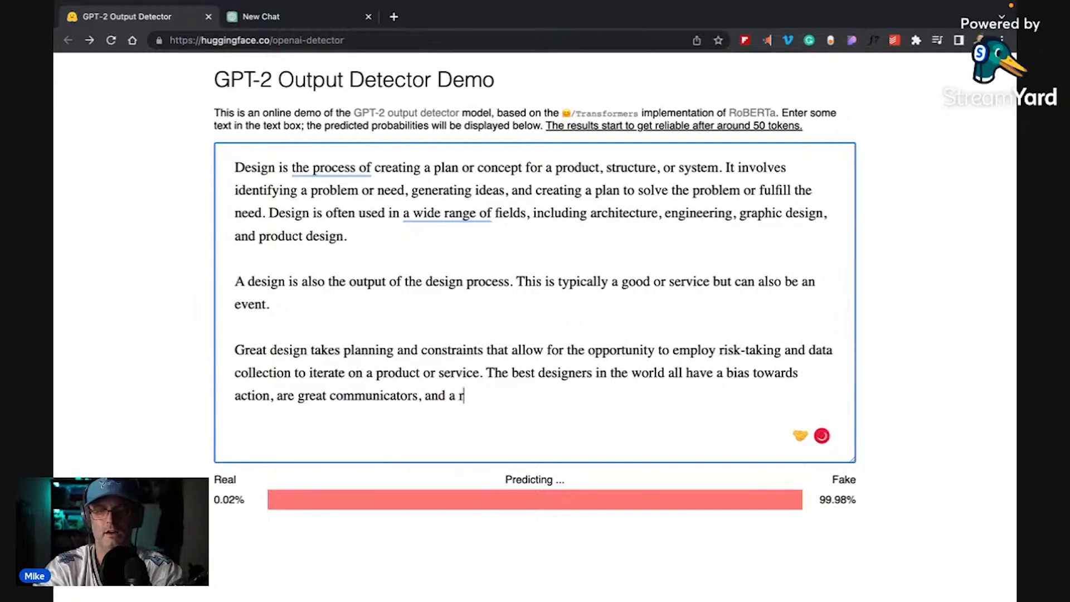
type("under")
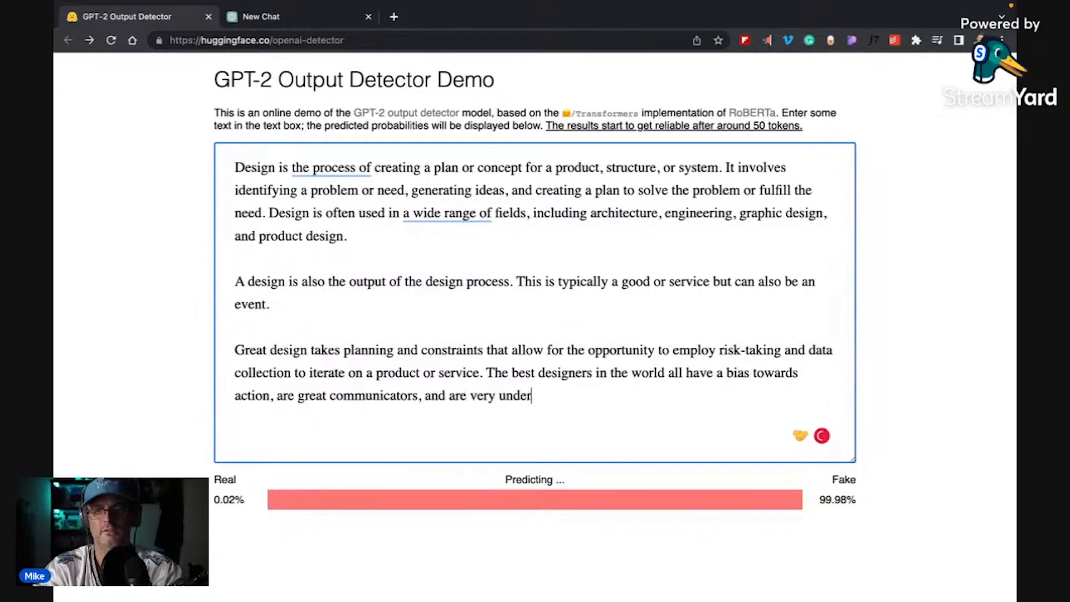
type("standing of the human ")
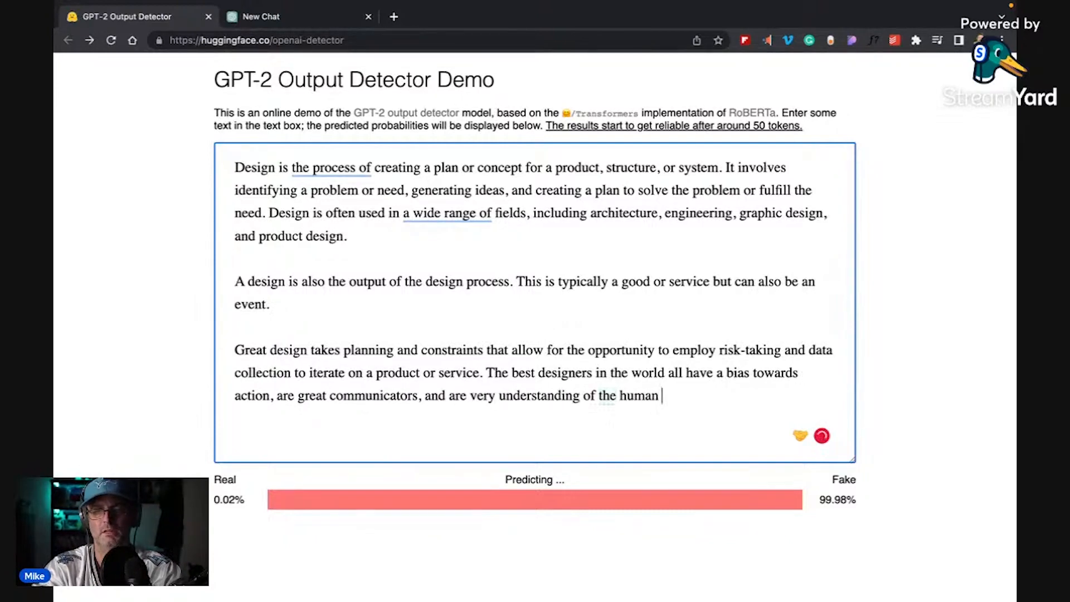
type("condition - also know")
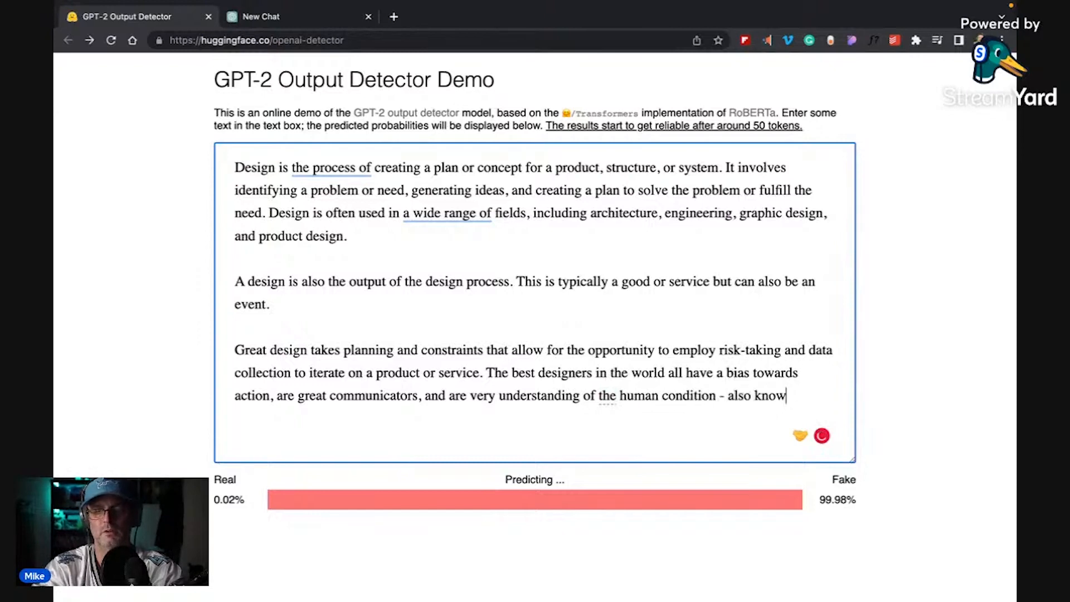
type("n as being ema")
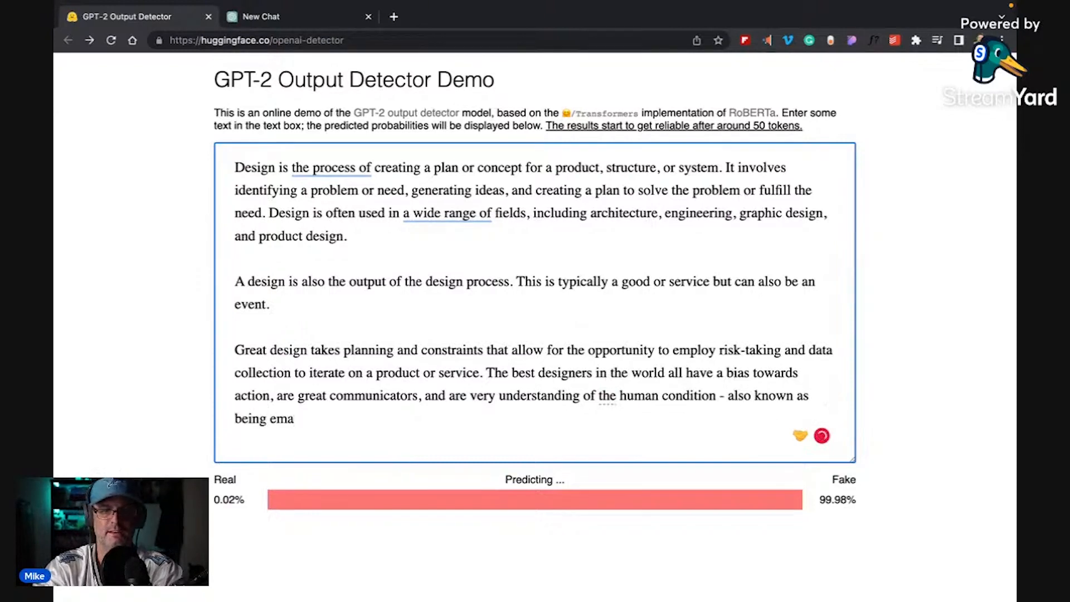
key("BackSpace")
type("pathetic.")
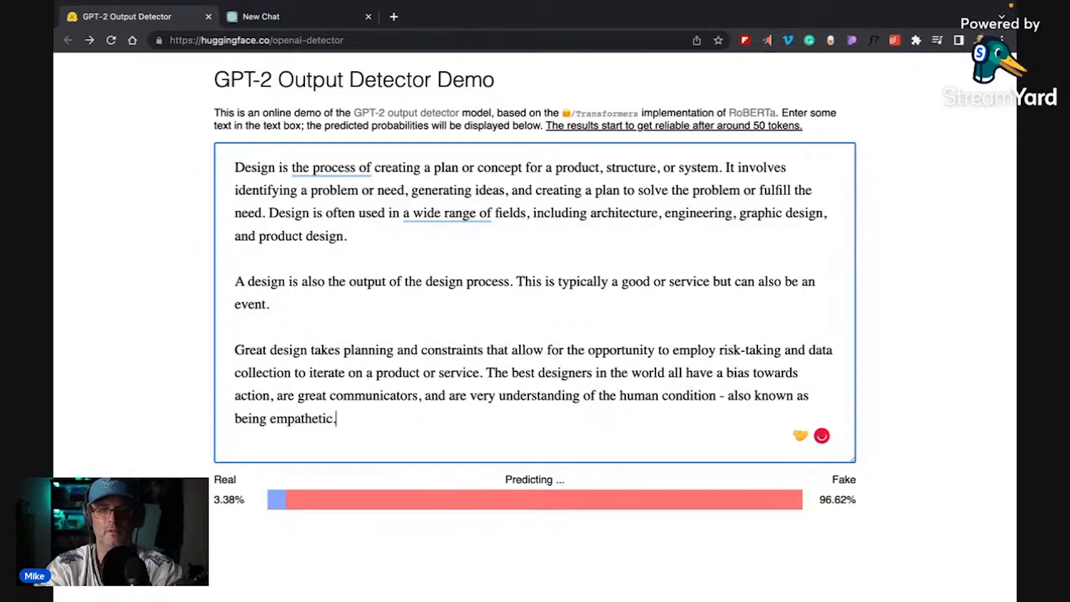
Step: Start a fourth paragraph with "The design process involves taking an idea, sketching it out,"
key("Return")
key("Return")
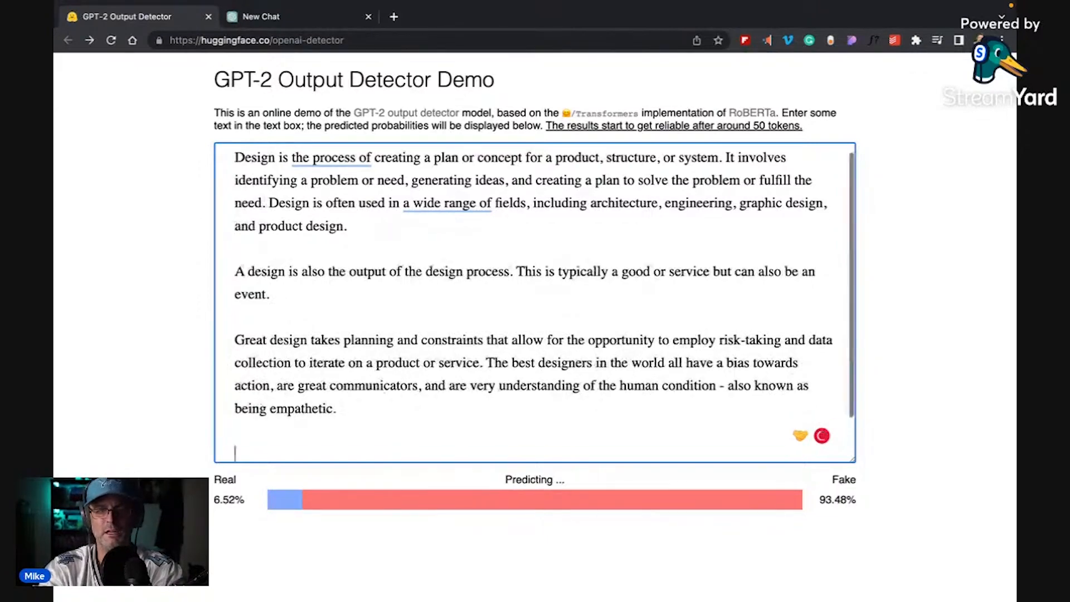
type("The design process inc")
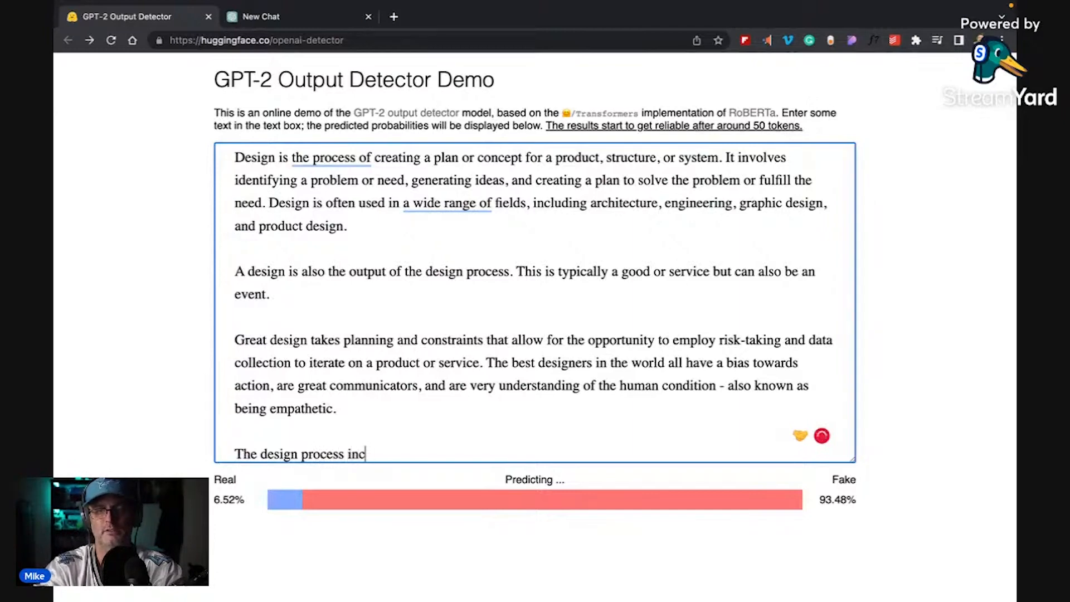
key("BackSpace")
type("volves t")
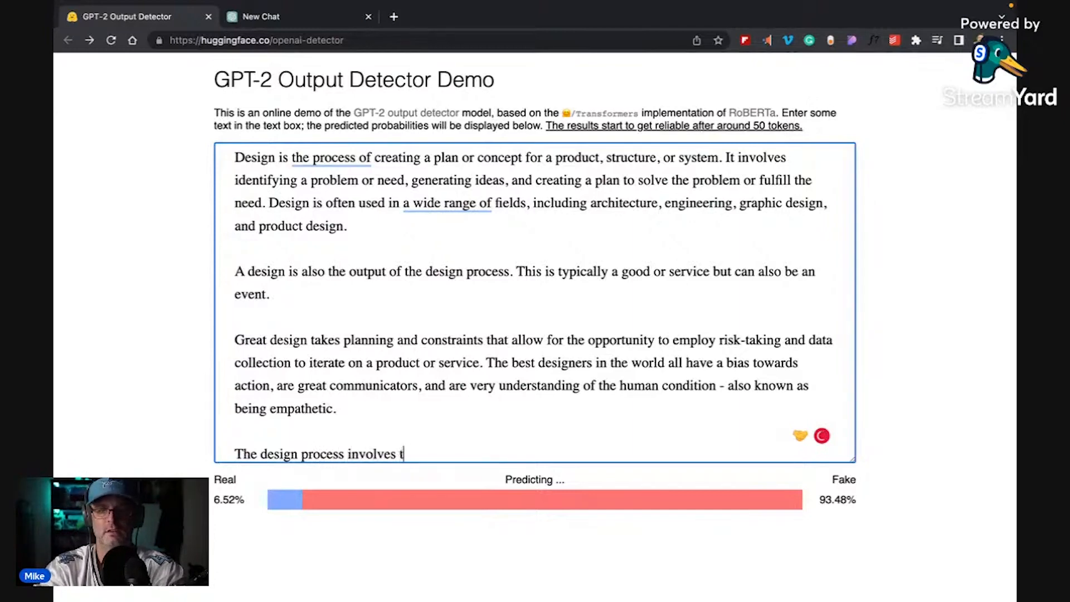
type("ake and")
key("BackSpace")
key("BackSpace")
key("BackSpace")
key("BackSpace")
type("ing ideas, and")
key("BackSpace")
type("idea, sketching it out, ")
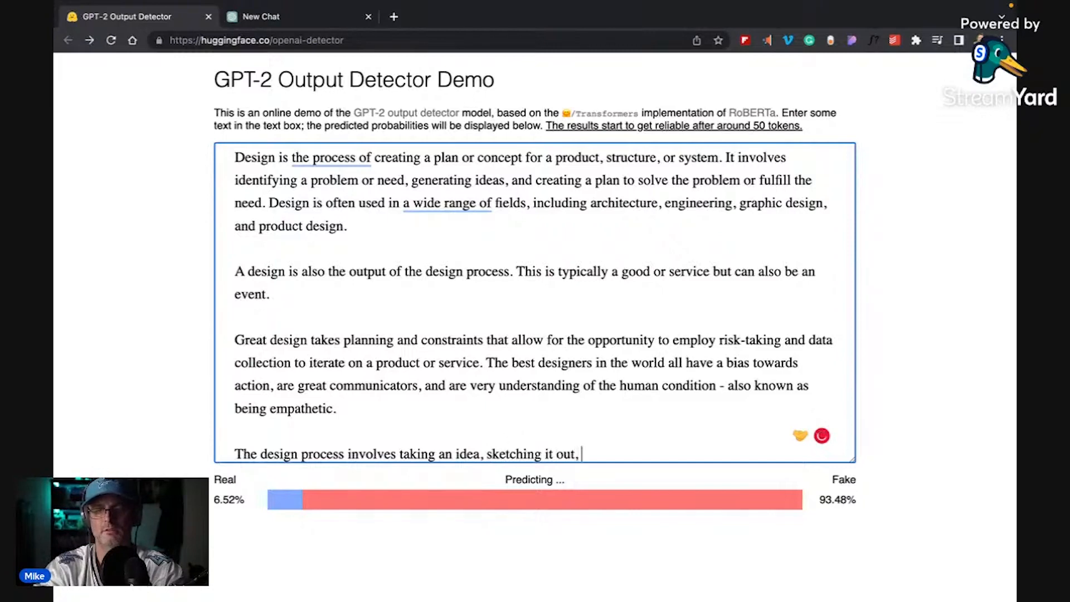
Step: Finish the fourth paragraph's opening sentence with "doing research and coming up with prototypes that can be tested."
type("doing")
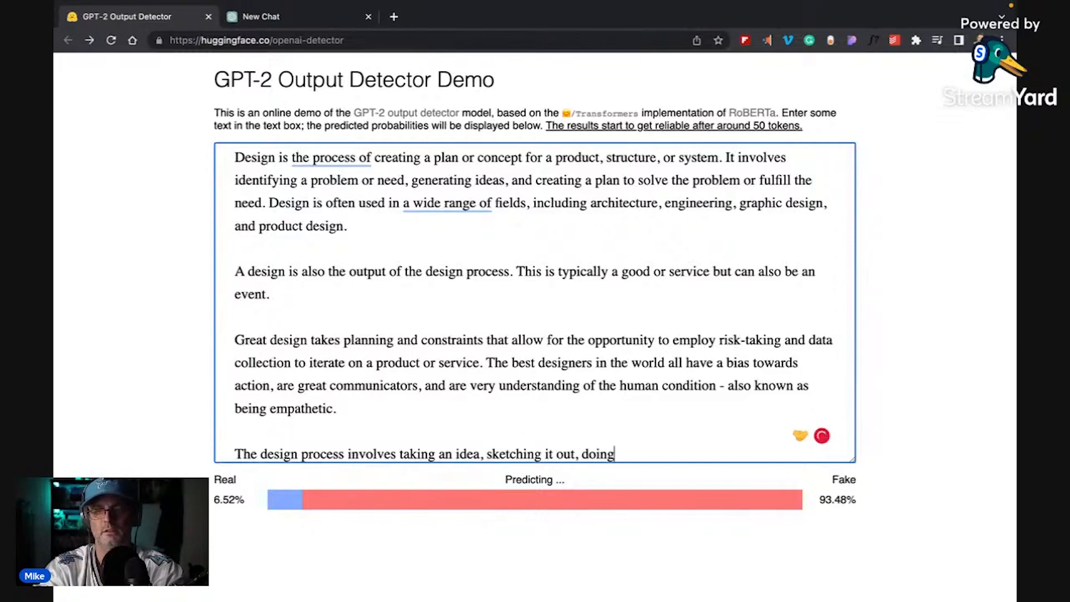
type(" research and com")
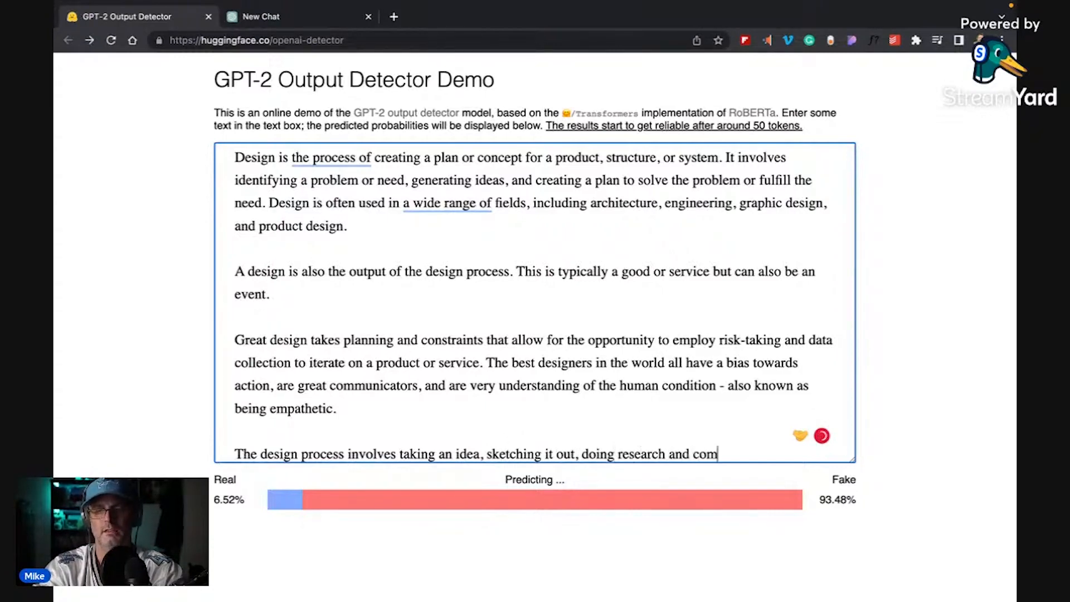
type("ing up with pro")
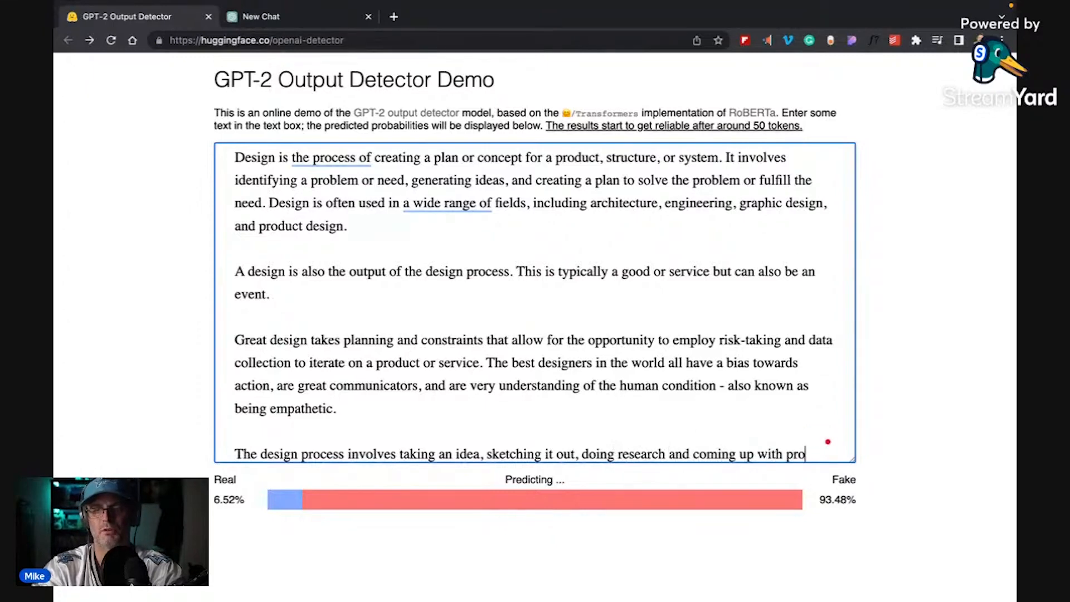
type("totypes that ")
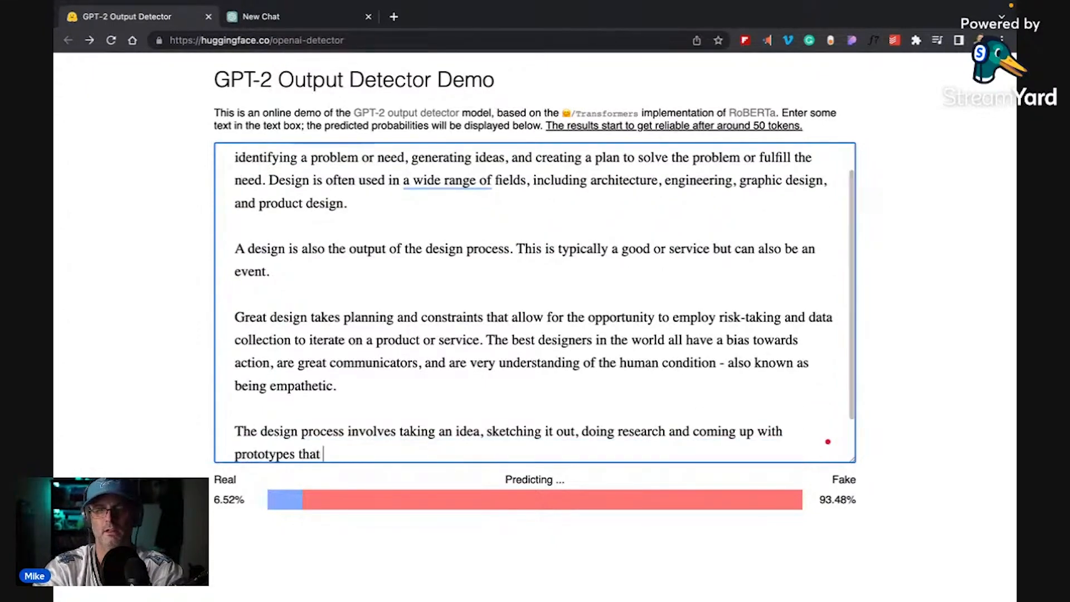
type("can be testing.")
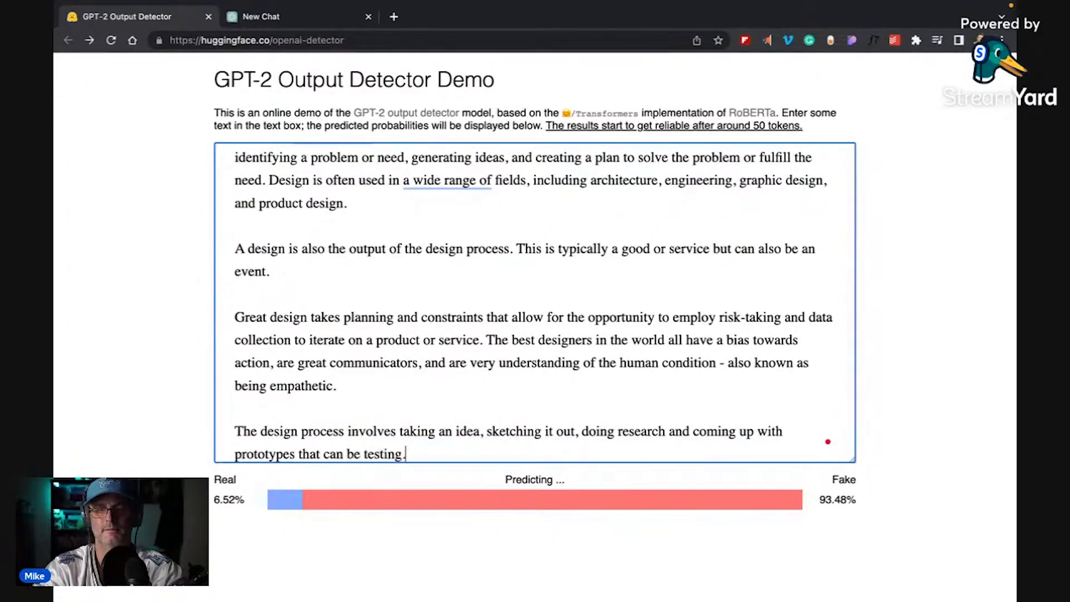
type("ed. EAch")
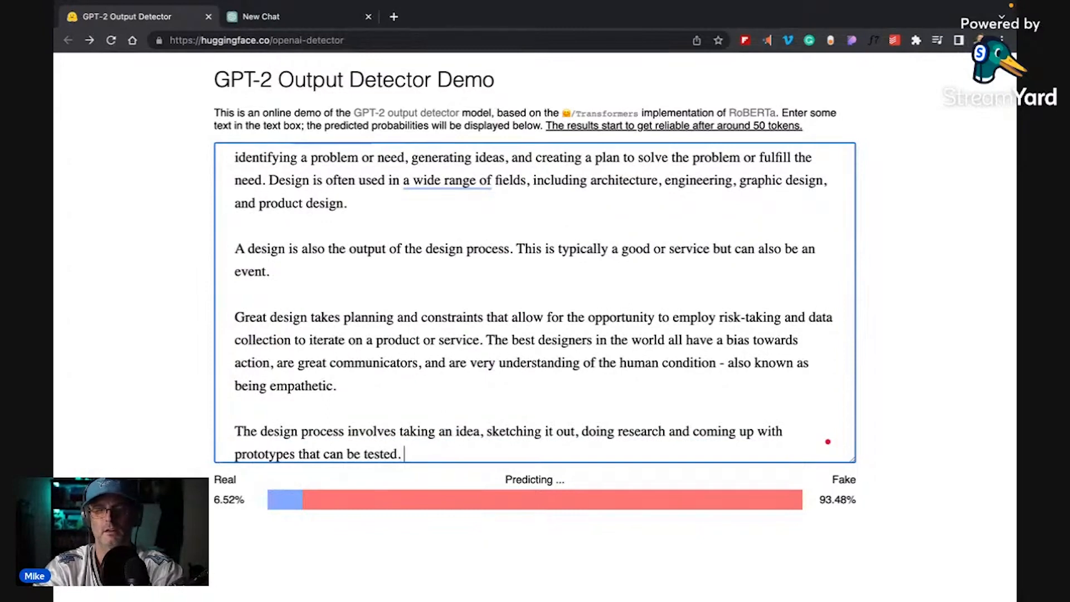
Step: Add the closing sentence "Each iteration should test assumptions revealed from the previous research or testing period."
key("BackSpace")
key("BackSpace")
key("BackSpace")
type("ach")
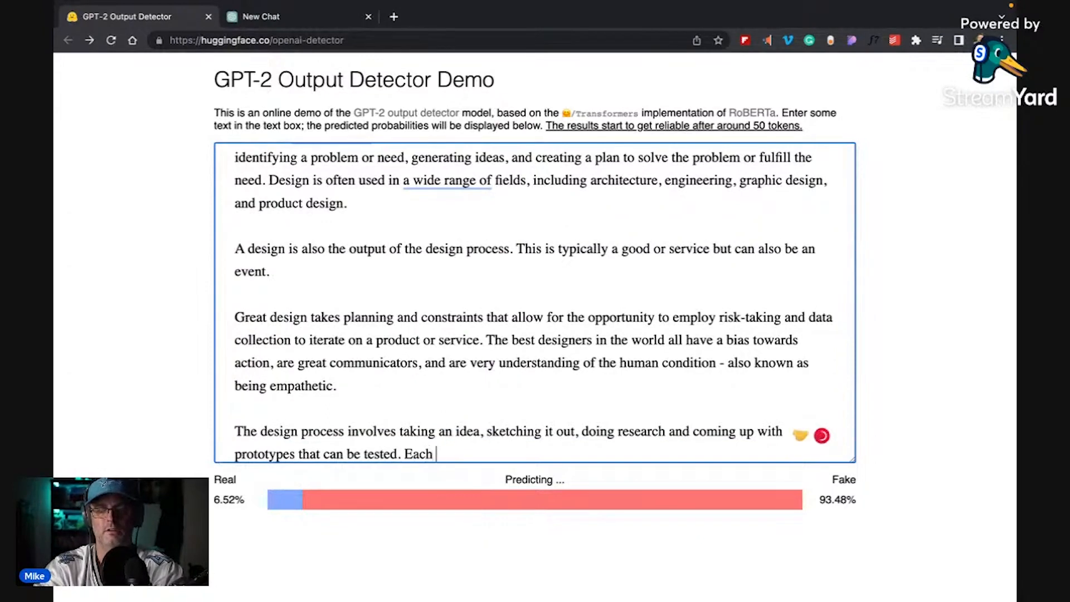
type(" iteration should ")
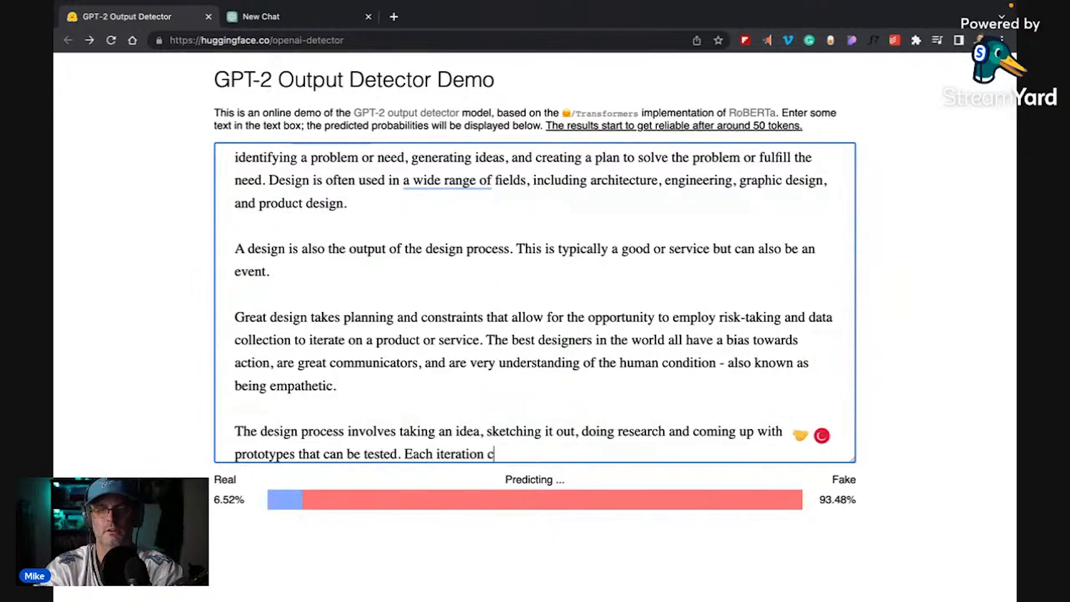
type("teast acsumptions f")
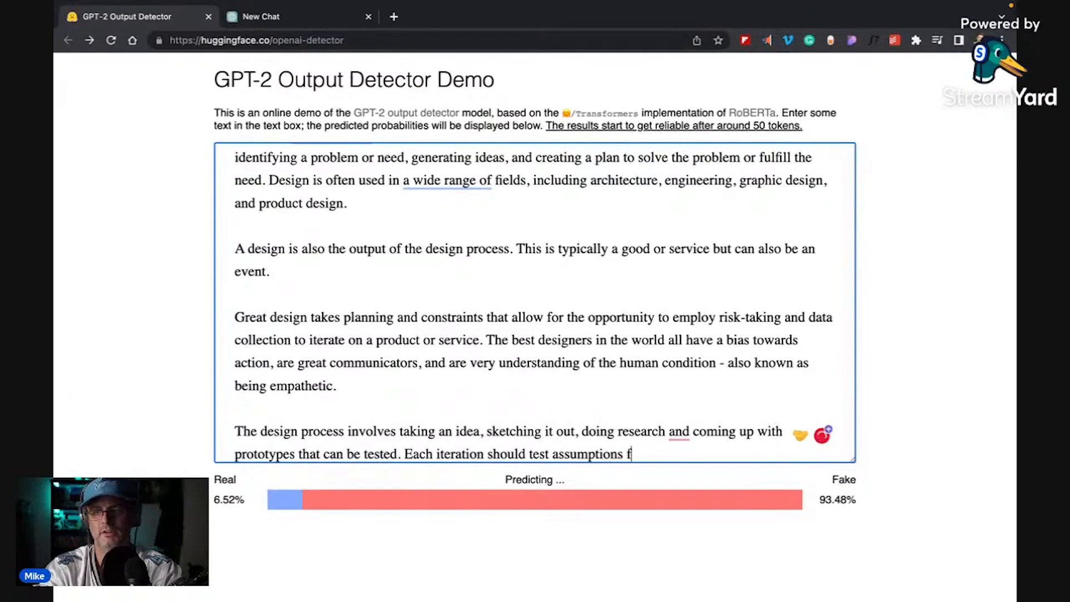
key("BackSpace")
type("revela")
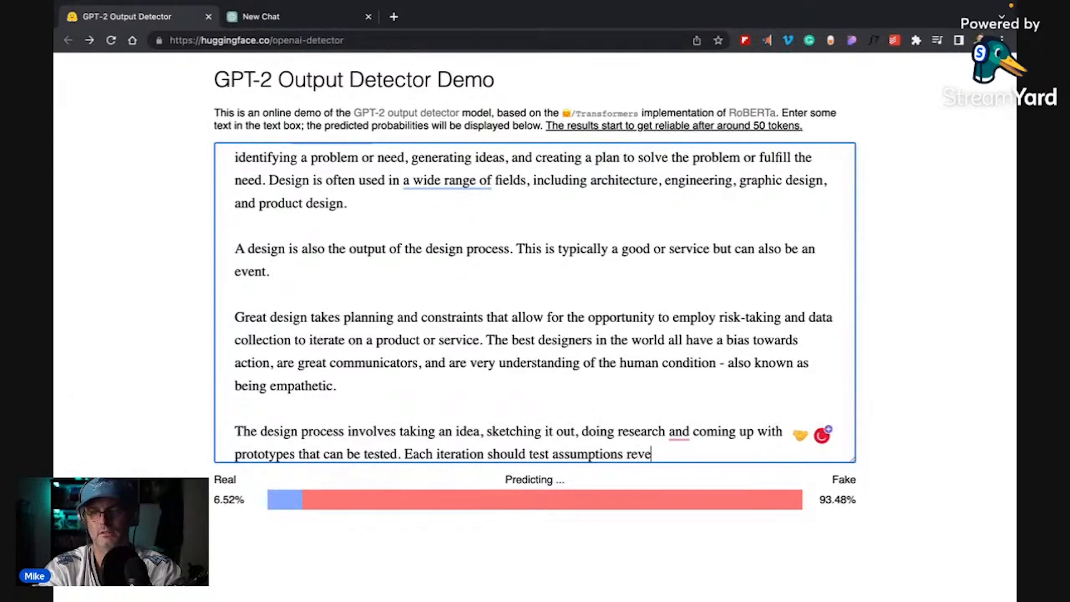
key("BackSpace")
key("BackSpace")
type("aled form the p")
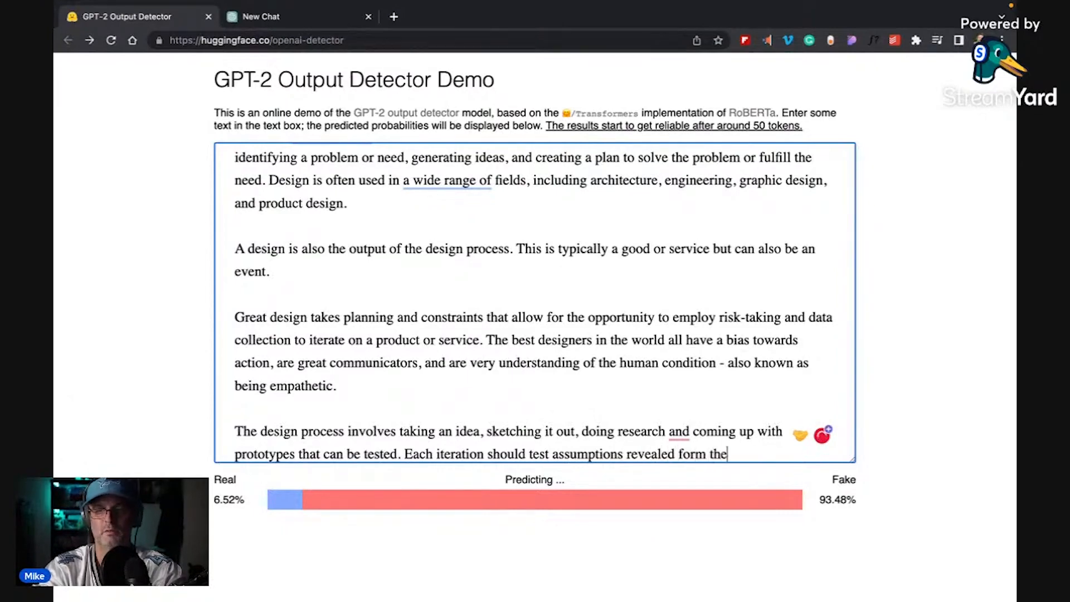
key("BackSpace")
key("BackSpace")
key("BackSpace")
key("BackSpace")
key("BackSpace")
key("BackSpace")
key("BackSpace")
key("BackSpace")
type("rom ")
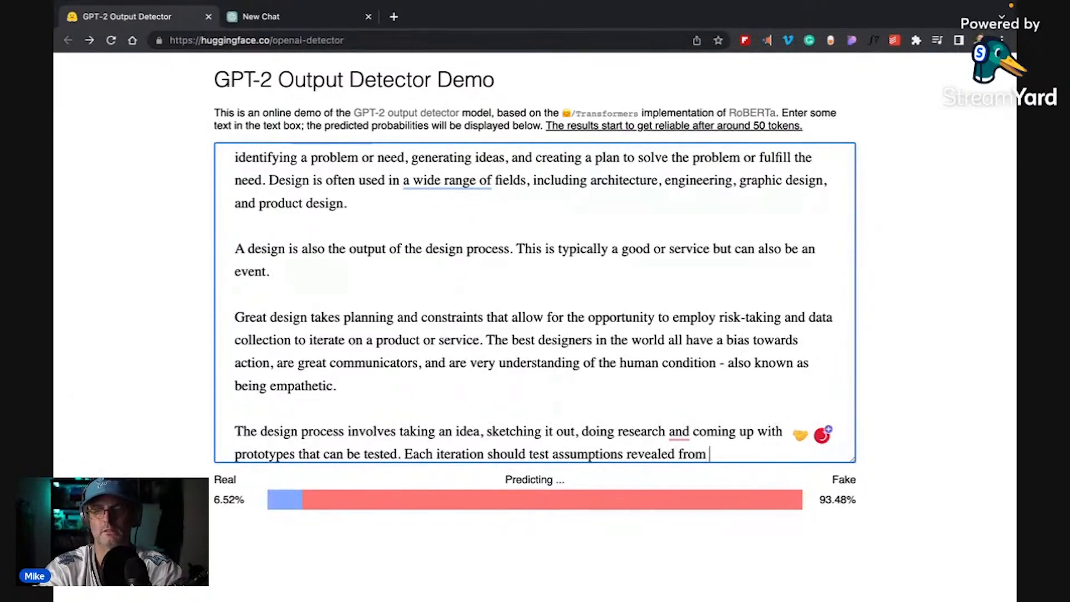
type("the previous research or testi")
type("ng period.")
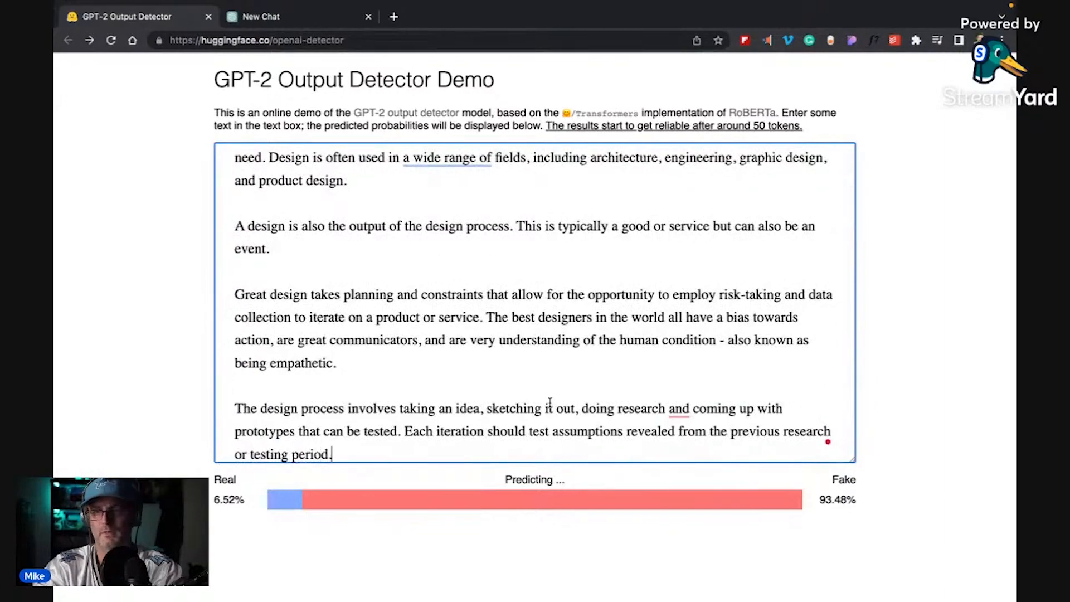
Step: Accept Grammarly's comma after "doing research" in the fourth paragraph and review the detector's prediction for the whole text
left_click(679, 410)
left_click(677, 443)
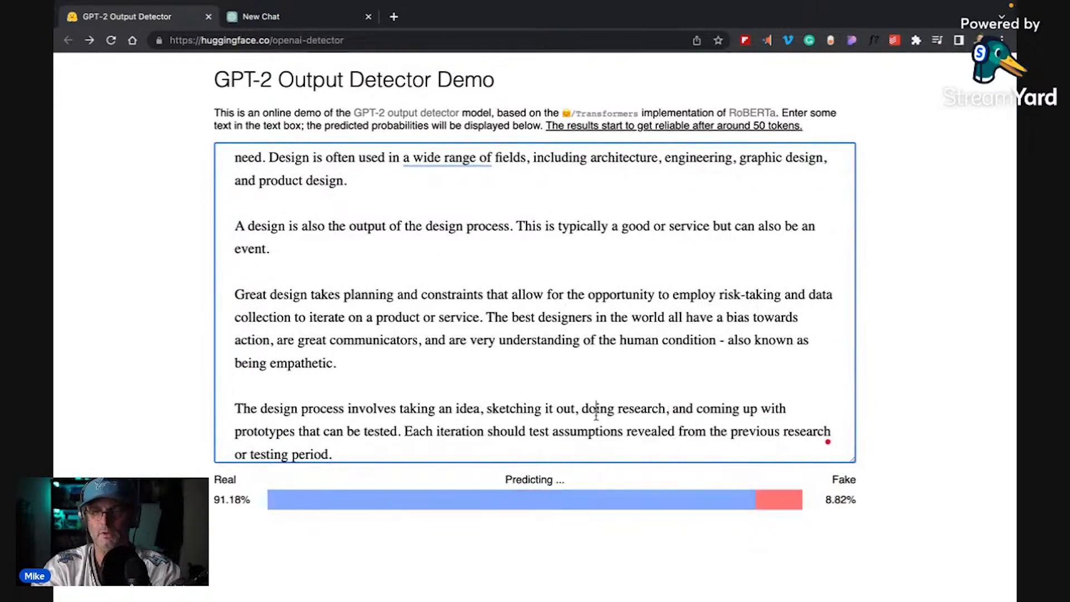
scroll(617, 402, "up", 2)
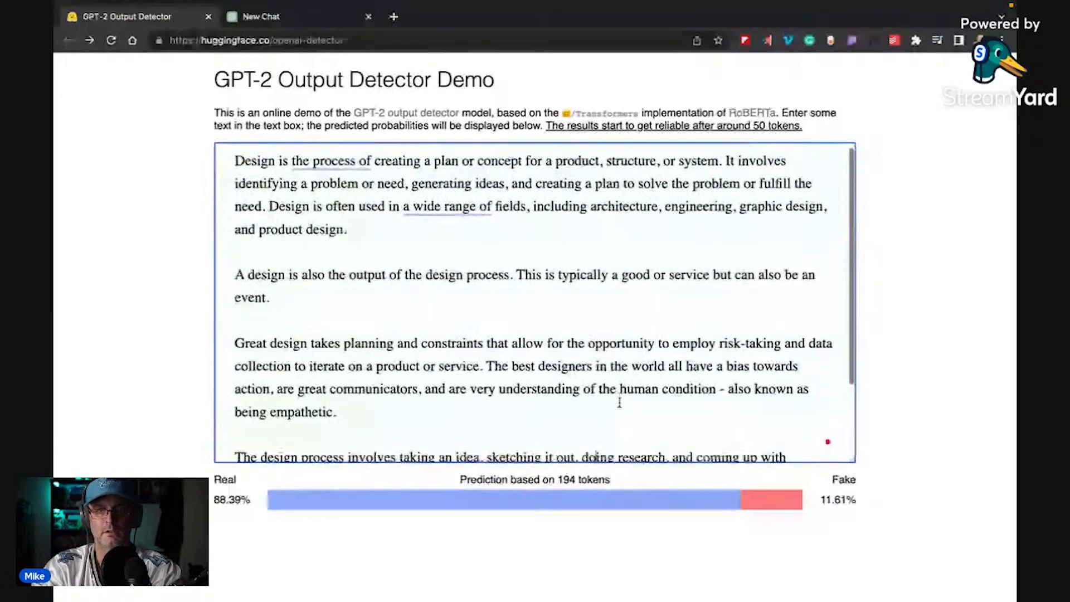
scroll(619, 403, "down", 3)
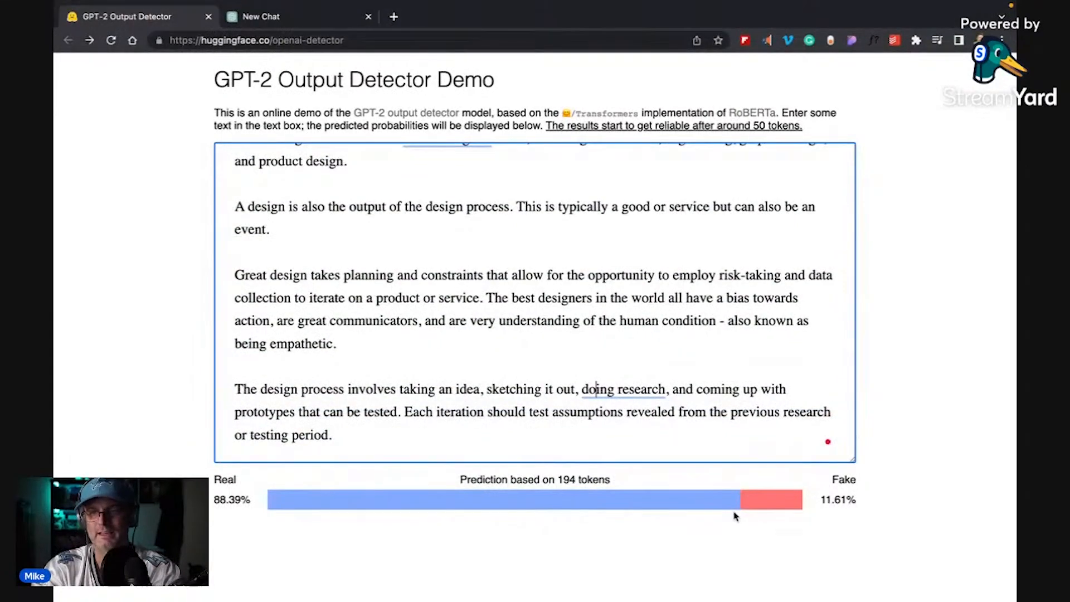
scroll(516, 246, "up", 3)
scroll(502, 245, "down", 4)
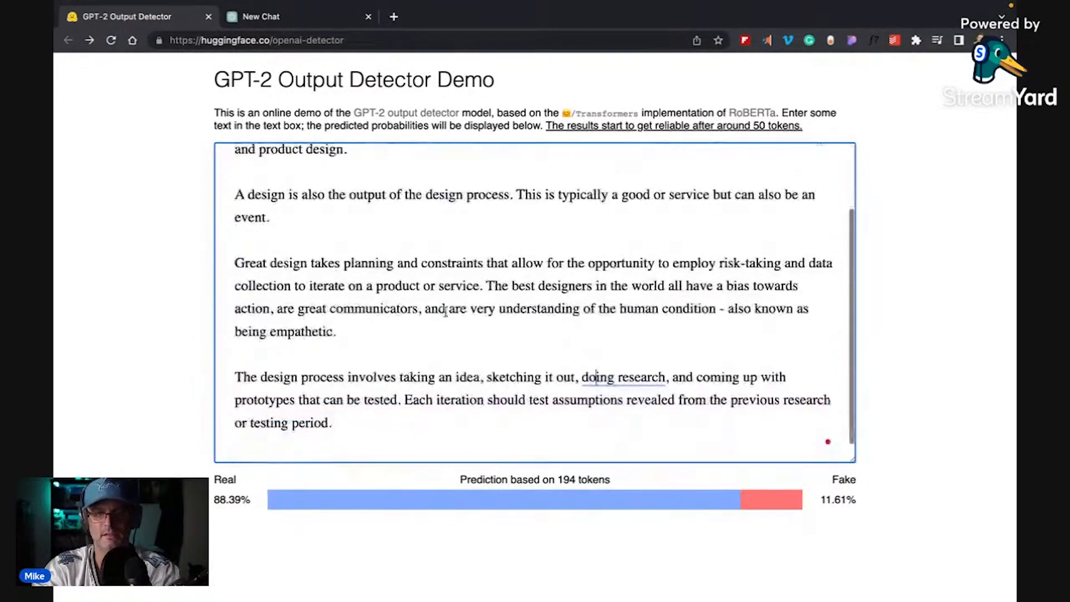
Step: Highlight the three human-written paragraphs, from "A design is also the output" through "testing period."
left_click_drag(361, 423, 234, 202)
scroll(234, 212, "up", 2)
scroll(249, 239, "down", 2)
scroll(282, 266, "down", 1)
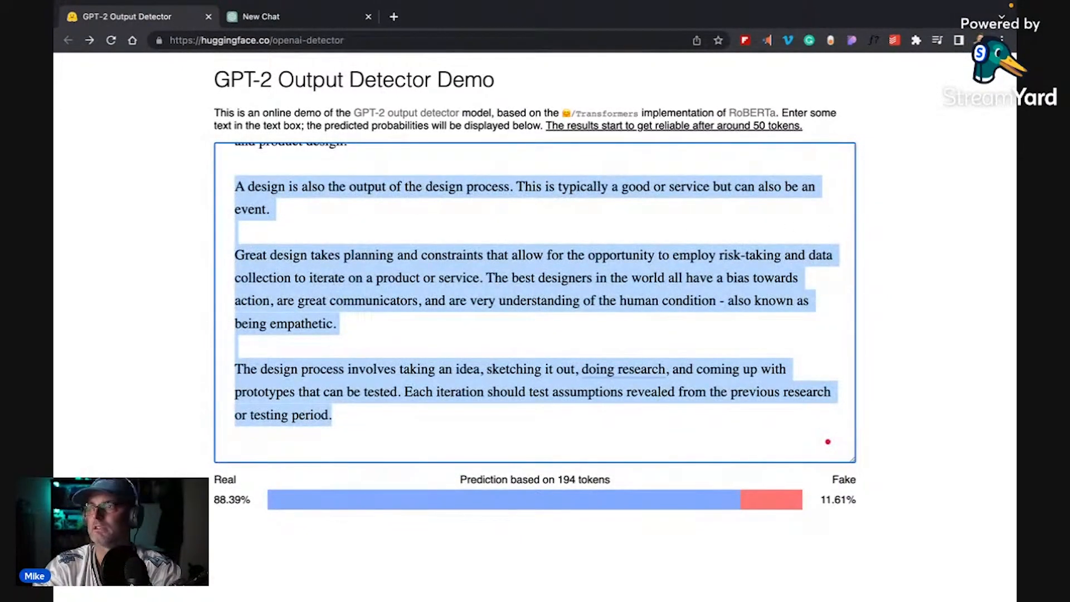
key("super+Tab")
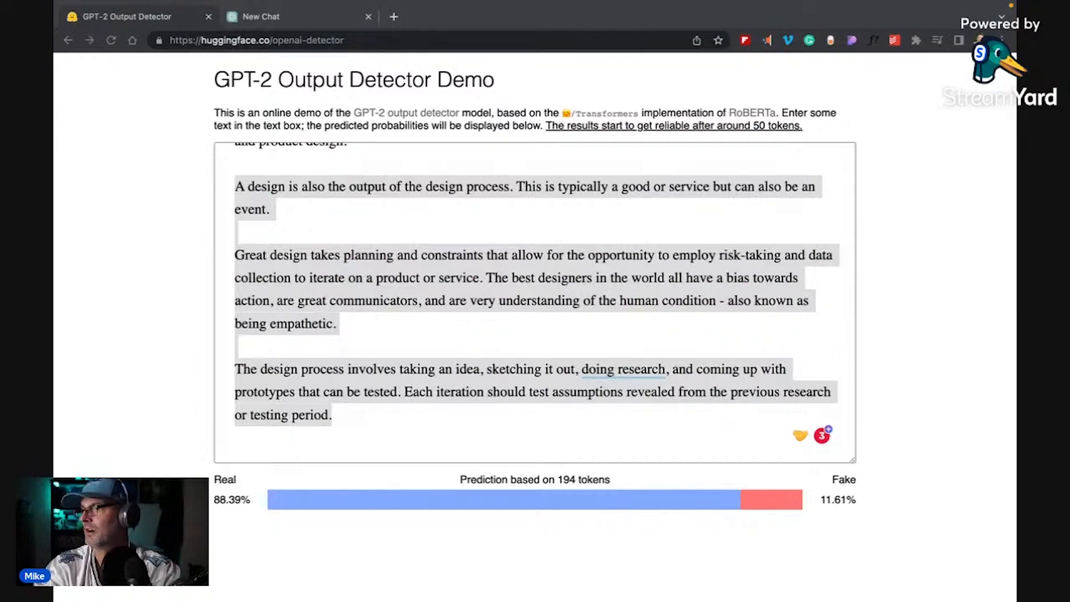
Step: Highlight the pasted opening paragraph, from "Design is the process" through "product design."
scroll(501, 390, "up", 5)
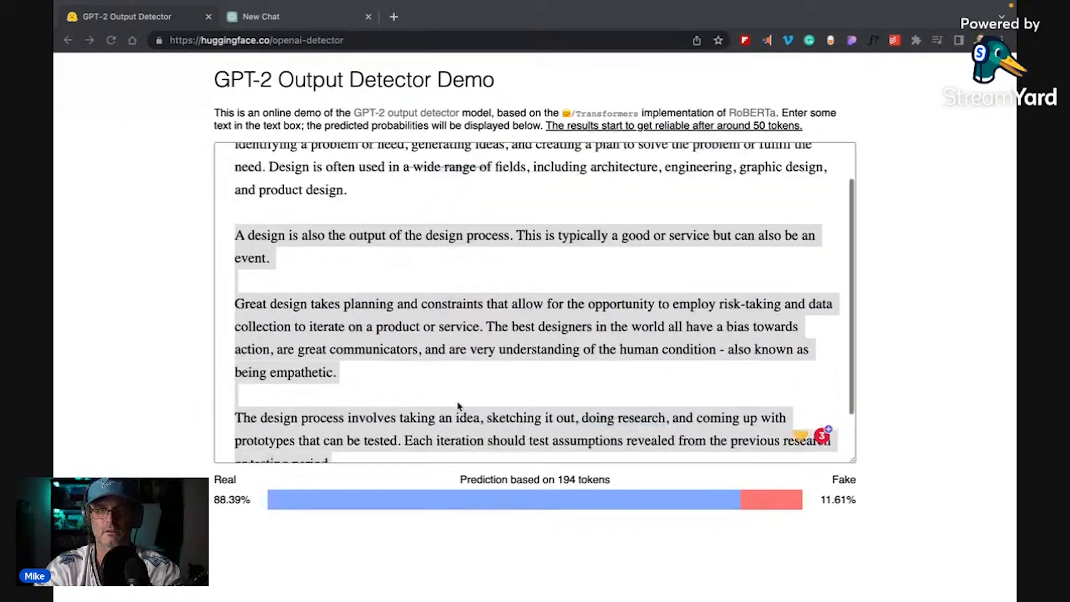
left_click(363, 236)
left_click_drag(363, 236, 210, 160)
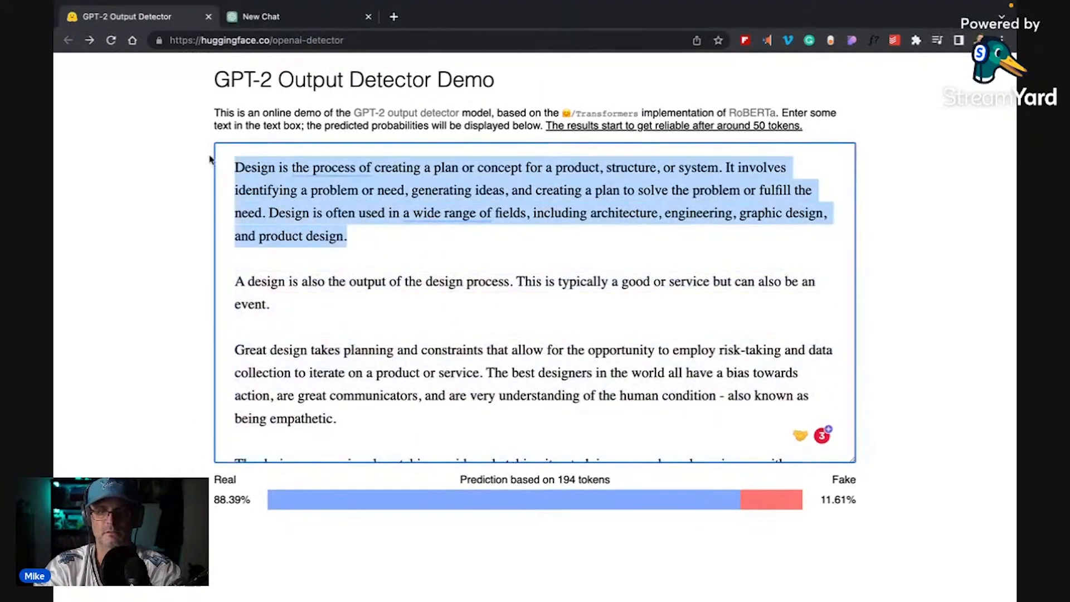
key("super+Tab")
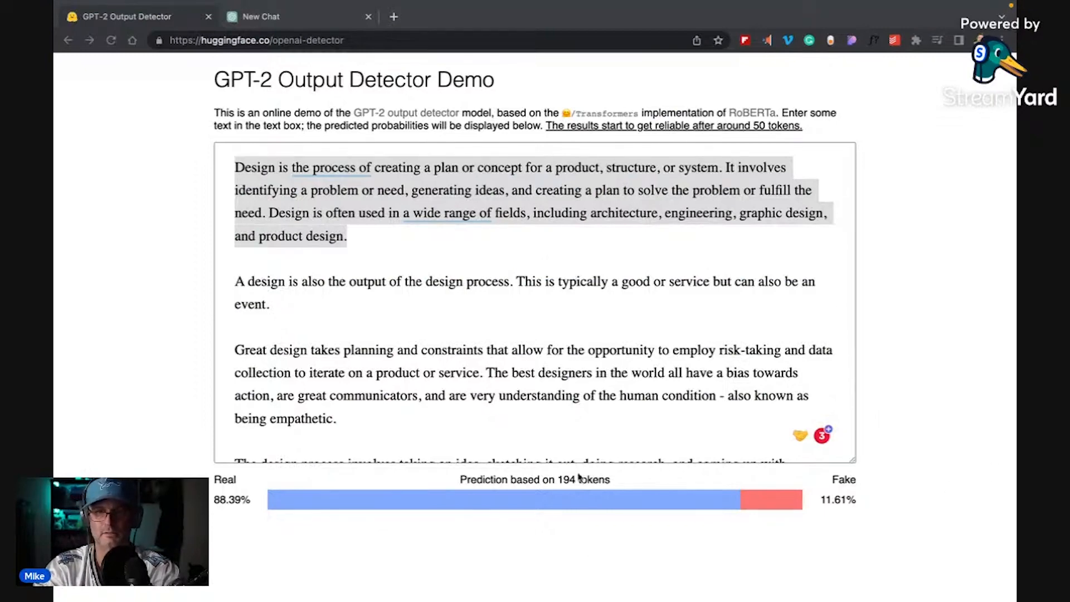
scroll(490, 297, "down", 1)
scroll(491, 297, "down", 5)
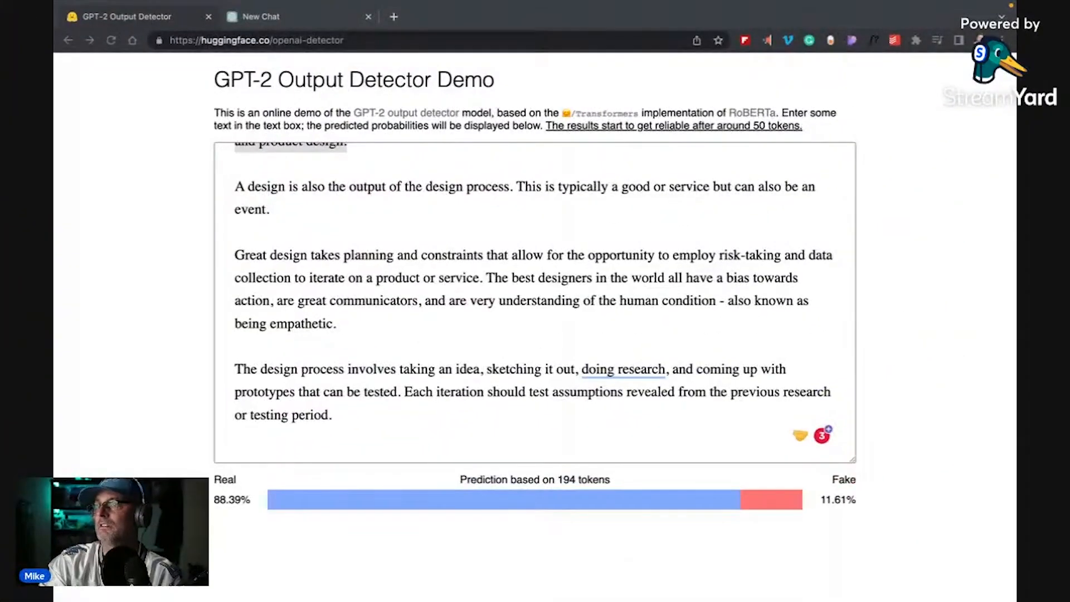
left_click(318, 39)
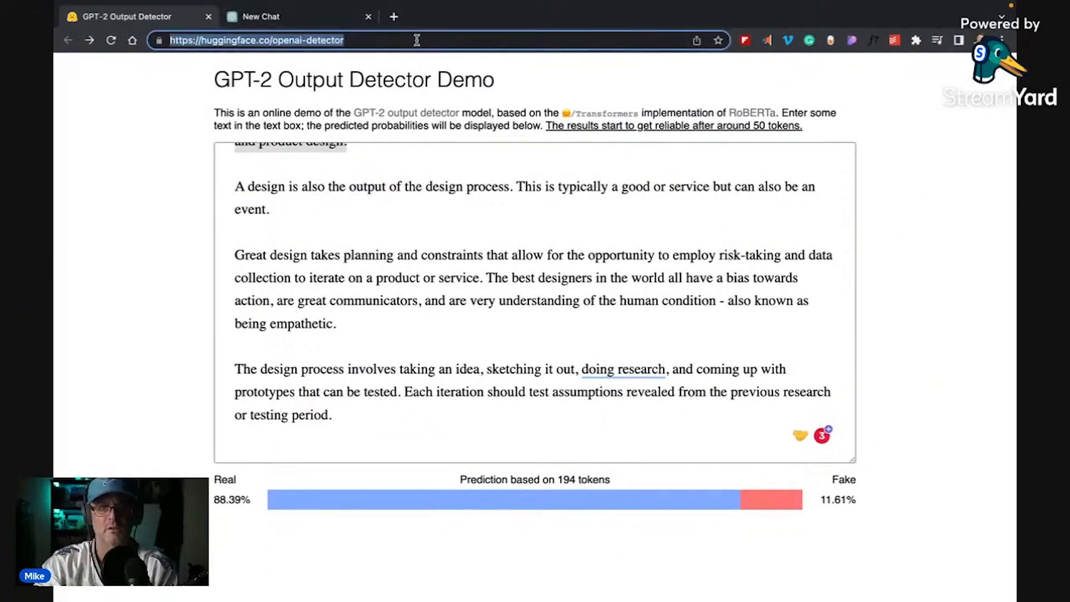